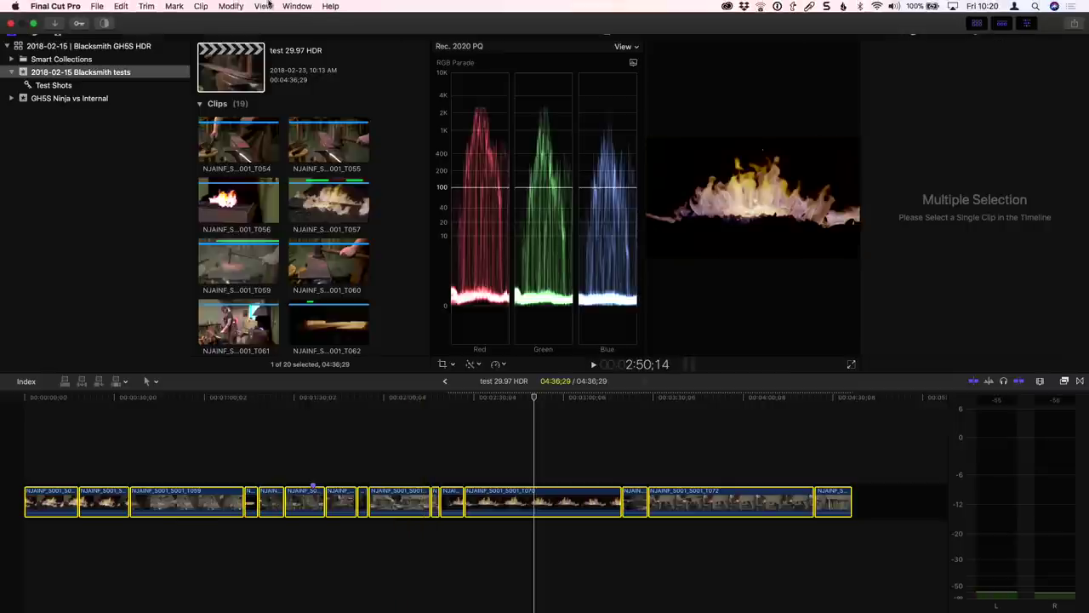
# Remove the Color Wheels and Custom LUT effects from all selected timeline clips
pyautogui.click(179, 6)
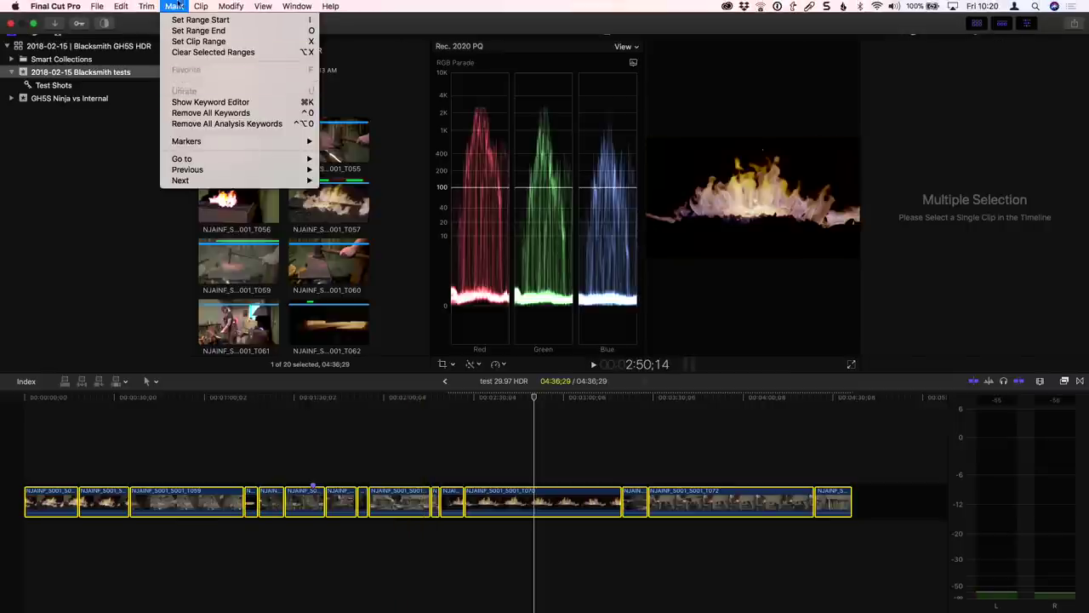
pyautogui.moveTo(120, 6)
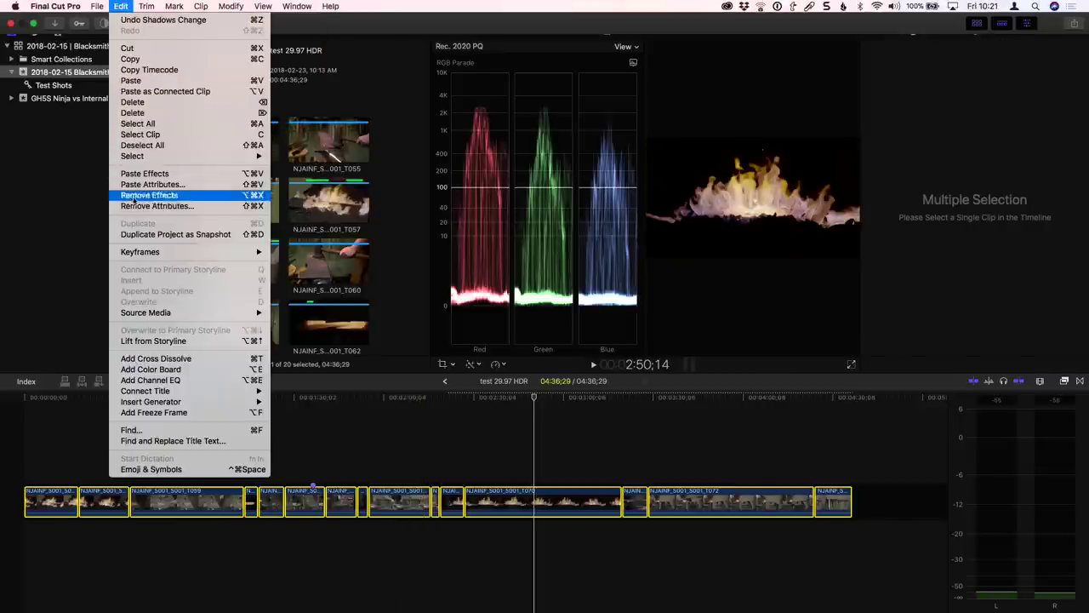
pyautogui.click(405, 285)
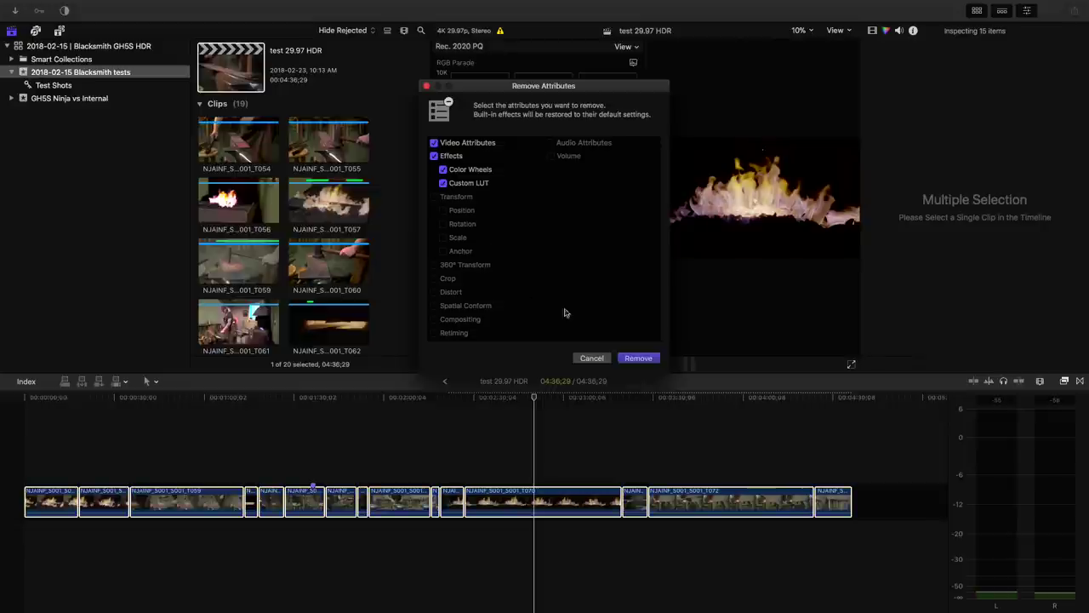
pyautogui.click(636, 359)
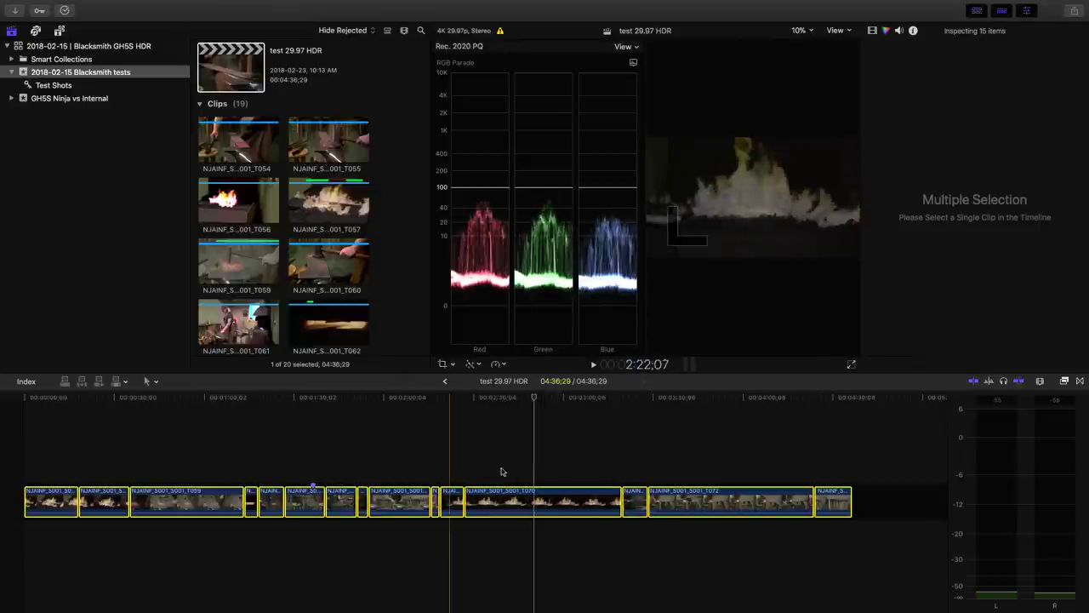
# Deselect the timeline clips, bring up the color correction controls and hide the browser
pyautogui.click(623, 450)
pyautogui.press('super+6')
pyautogui.press('ctrl+super+1')
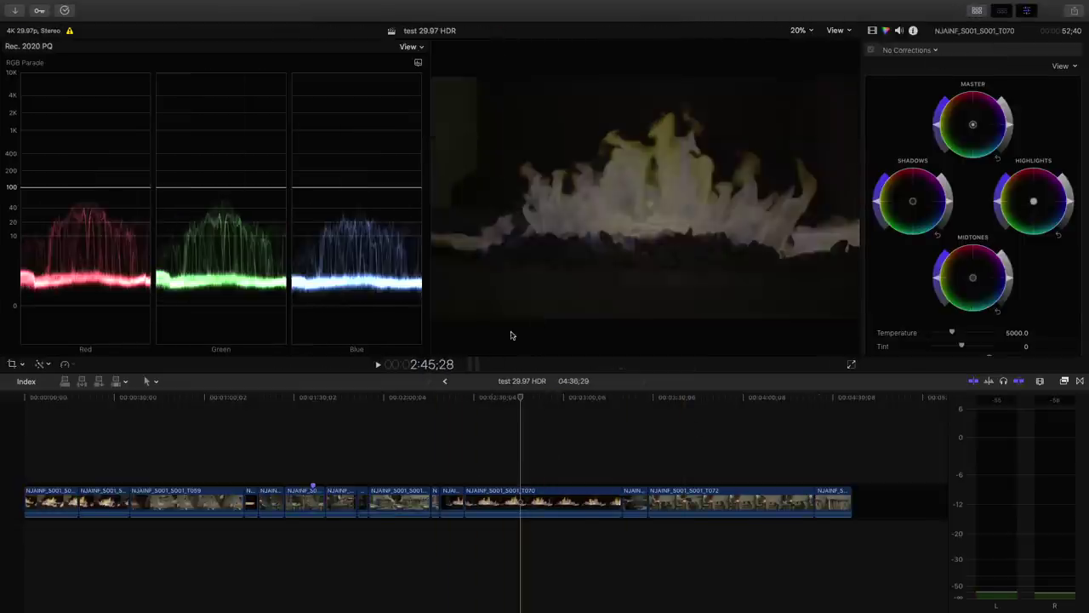
# Park the playhead at about 2:10 and turn off showing HDR as raw values in the playback preferences
pyautogui.click(414, 430)
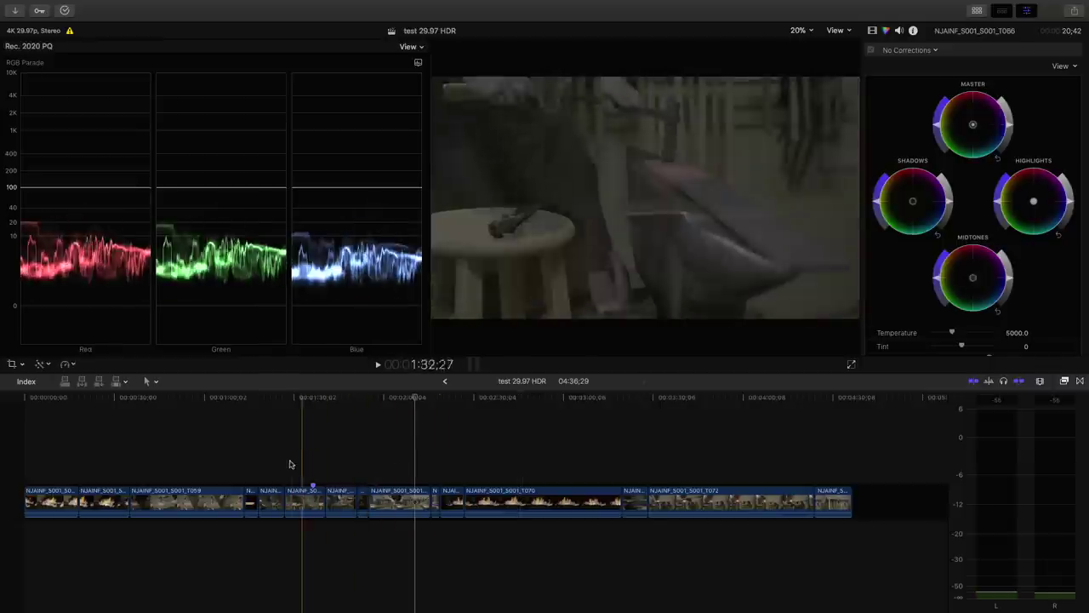
pyautogui.press('super+comma')
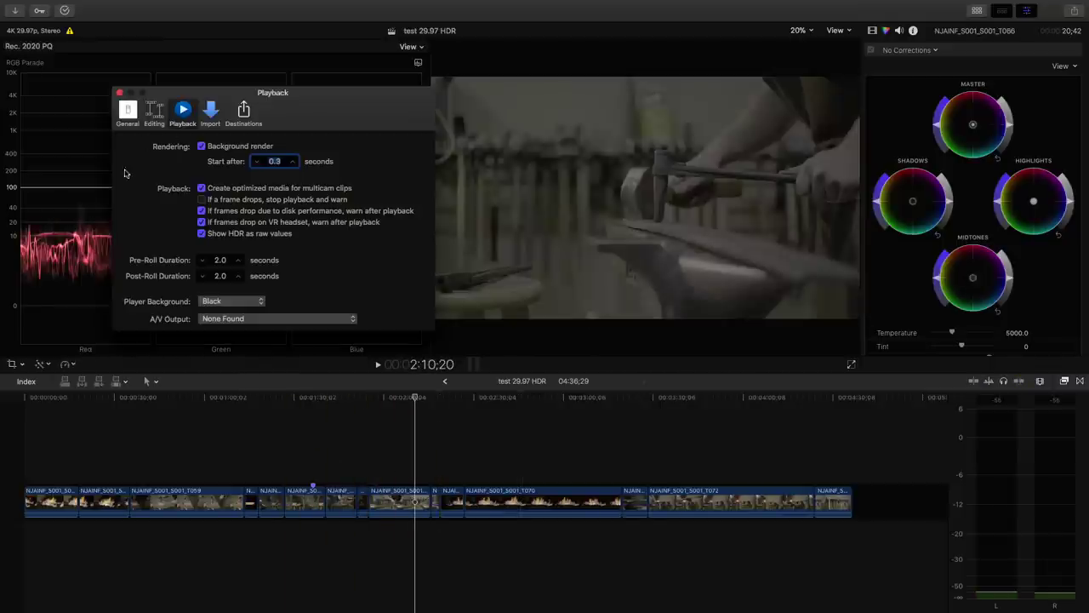
pyautogui.click(211, 235)
pyautogui.click(120, 93)
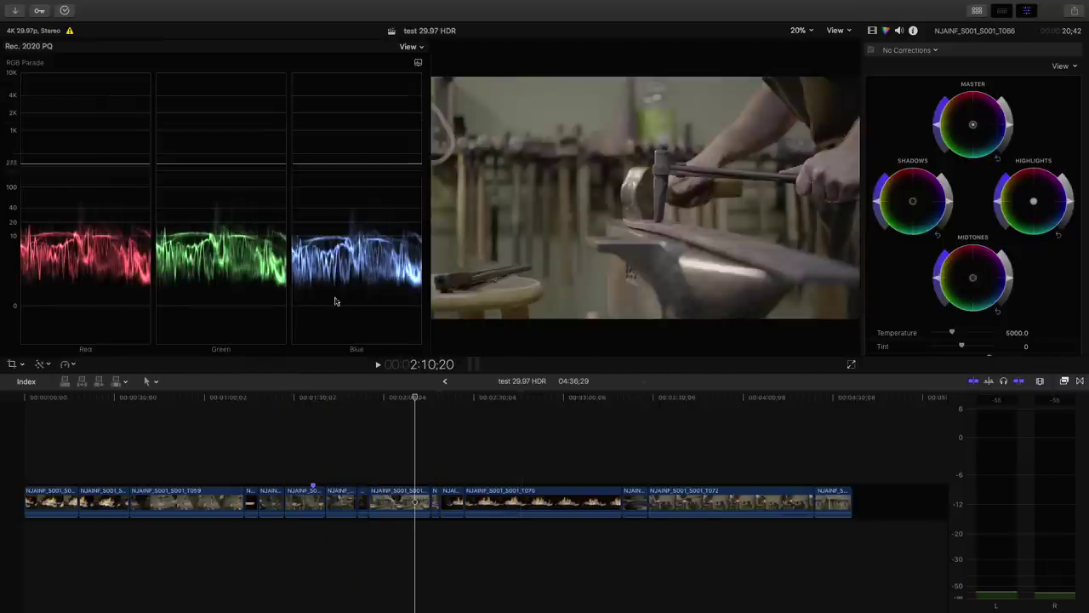
# Skim the ungraded clips across the timeline to compare their images and RGB Parade levels
pyautogui.click(527, 441)
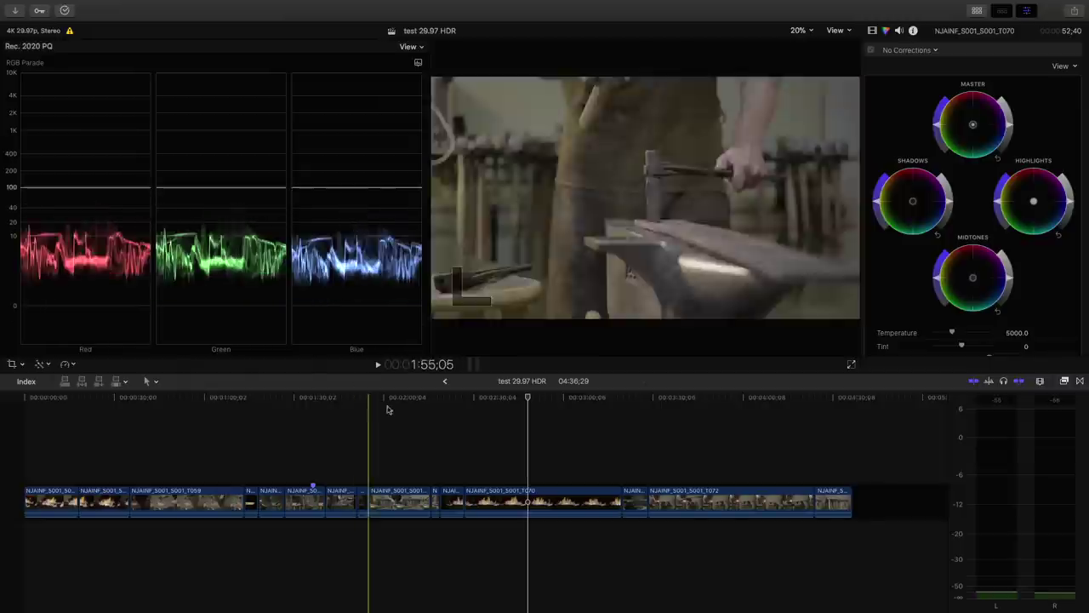
pyautogui.moveTo(397, 403); pyautogui.dragTo(325, 404)
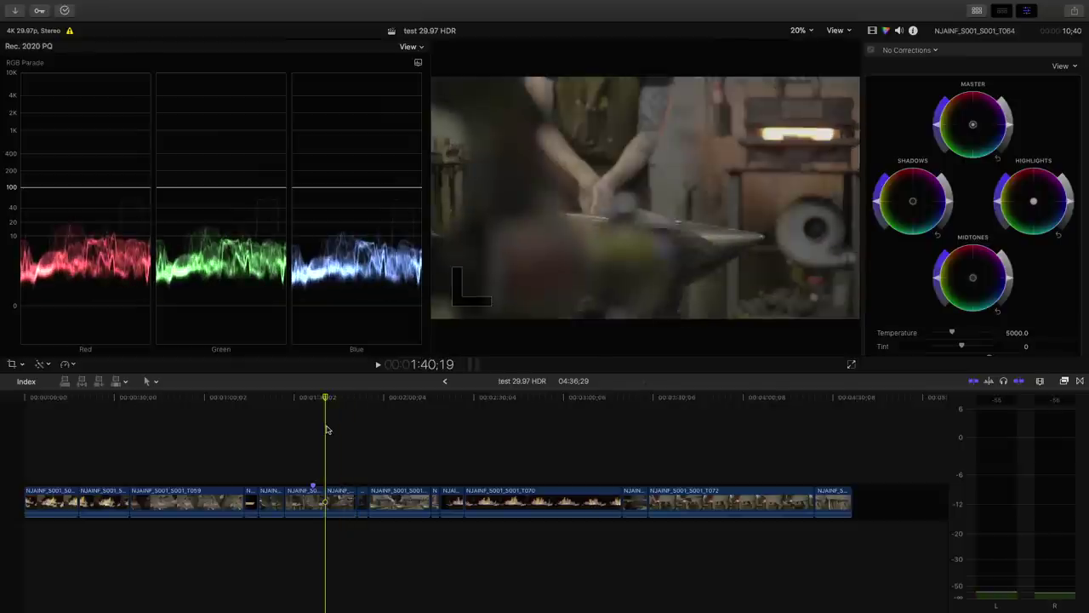
pyautogui.click(199, 424)
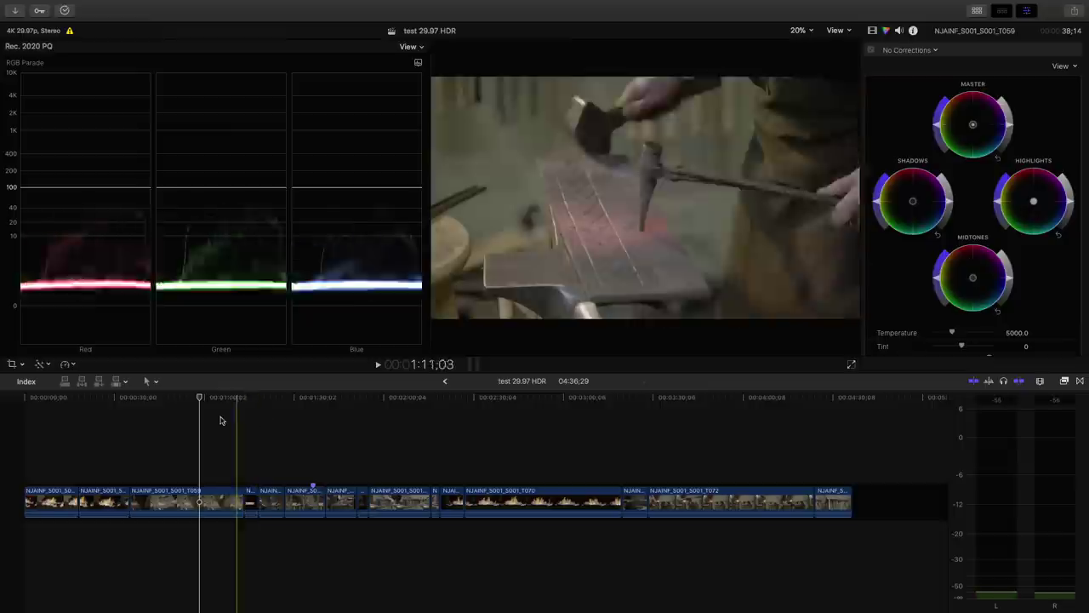
# Set the Camera LUT of the first T063 clip, around 1:22 in the timeline, to Panasonic V-Log
pyautogui.click(272, 428)
pyautogui.click(274, 498)
pyautogui.press('super+equal')
pyautogui.press('super+equal')
pyautogui.press('super+equal')
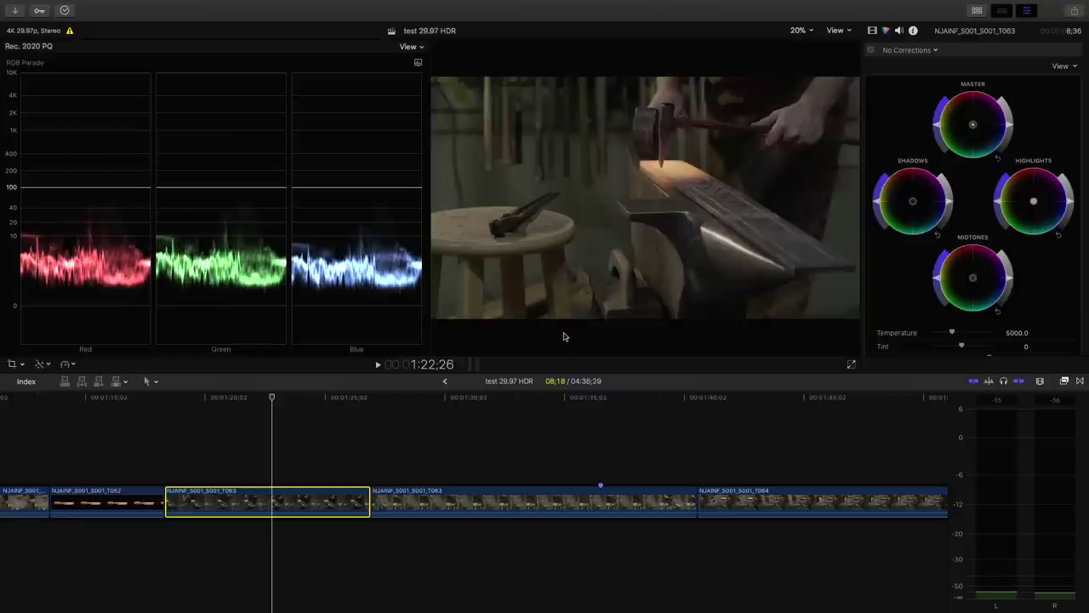
pyautogui.click(913, 31)
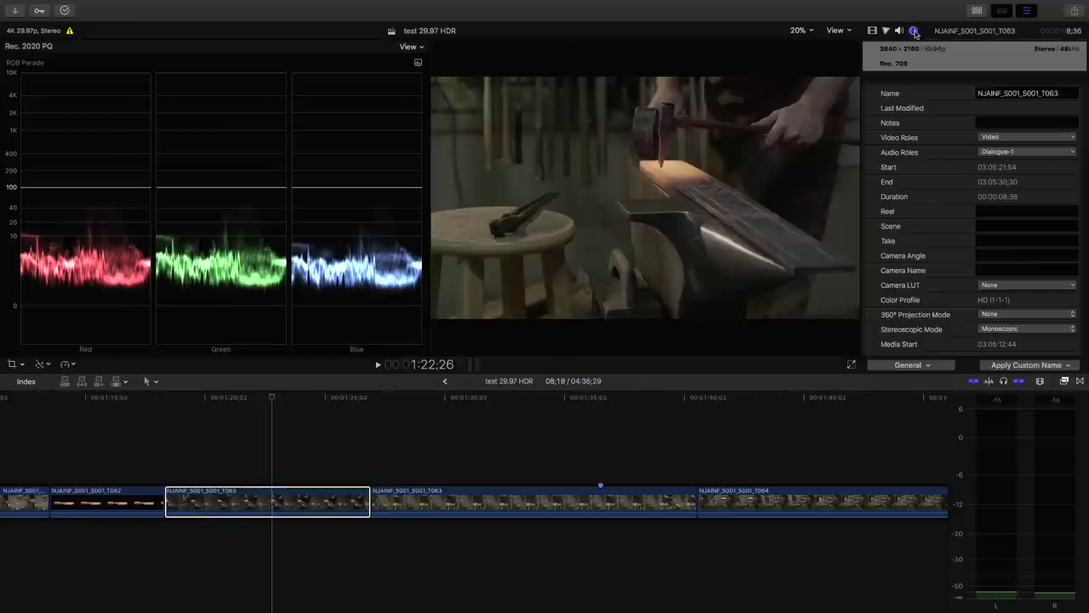
pyautogui.click(1025, 285)
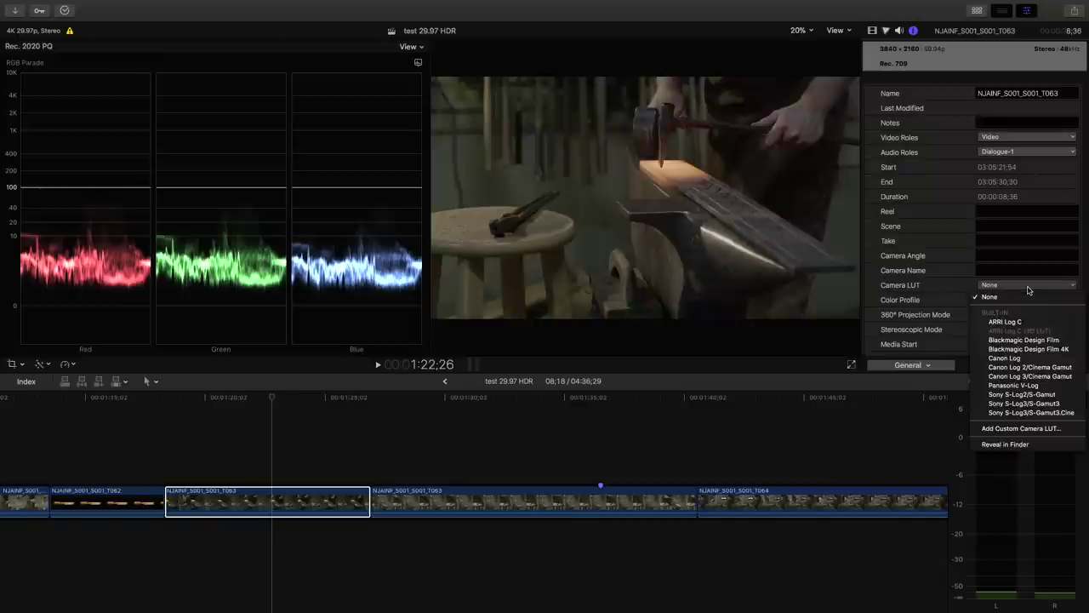
pyautogui.click(1045, 387)
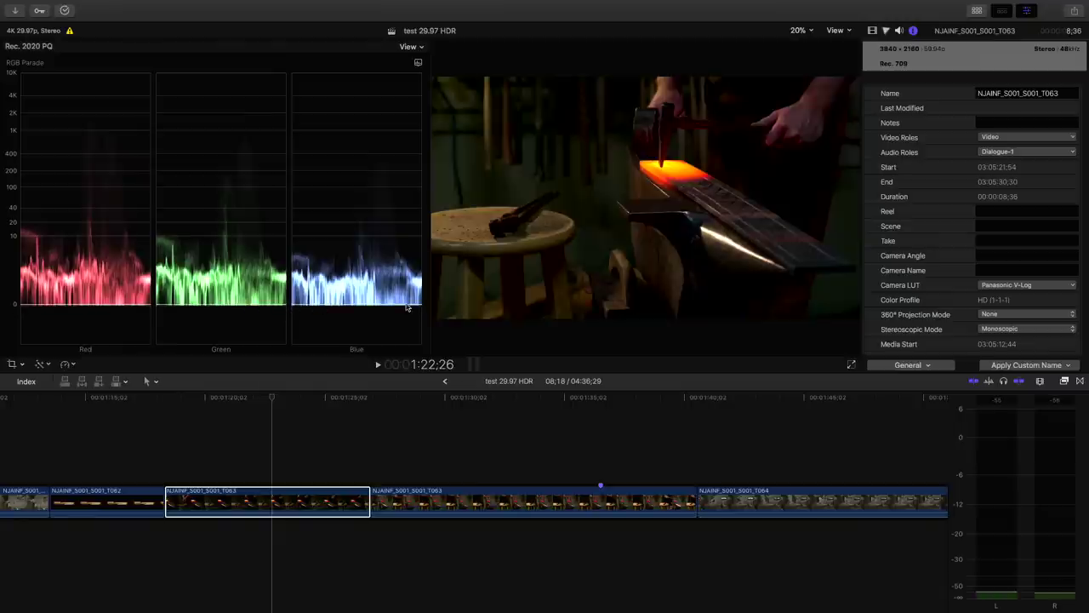
# Raise the Master brightness of the selected T063 clip slightly with Color Wheels
pyautogui.click(886, 31)
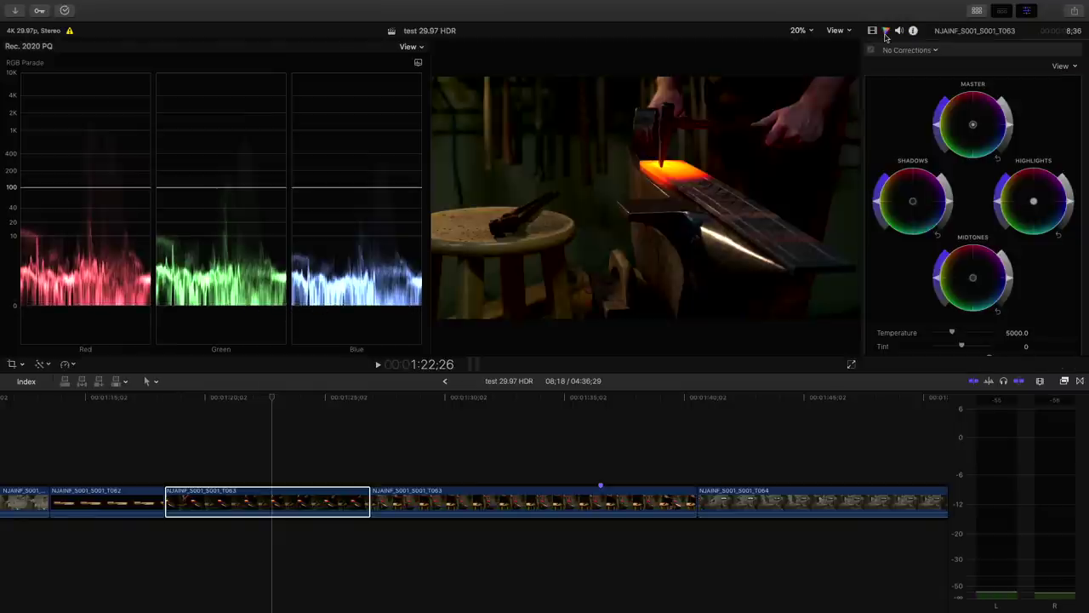
pyautogui.press('c')
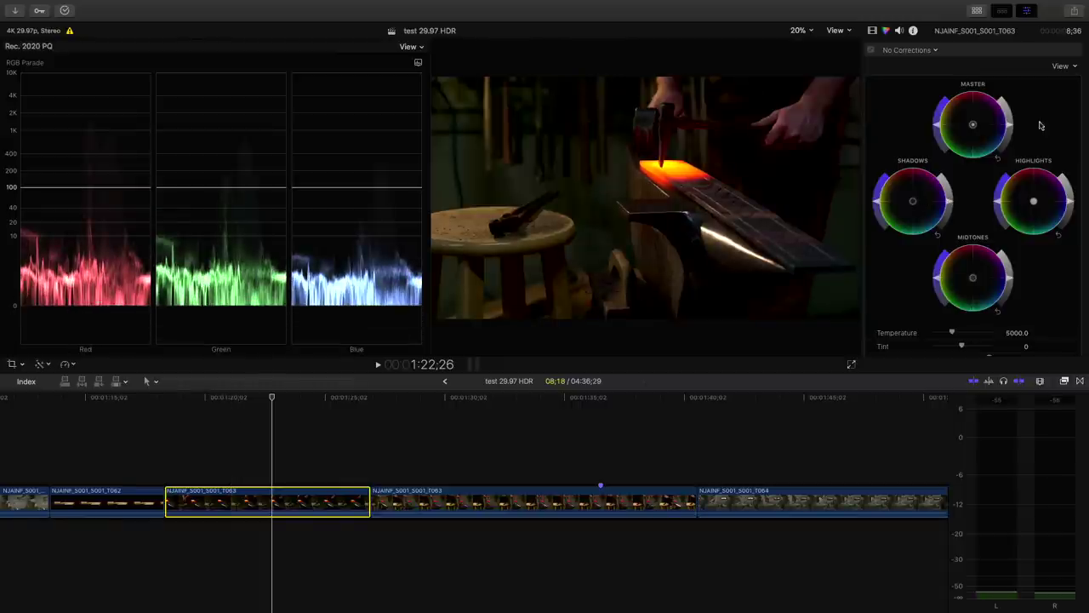
pyautogui.moveTo(1010, 125); pyautogui.dragTo(1009, 116)
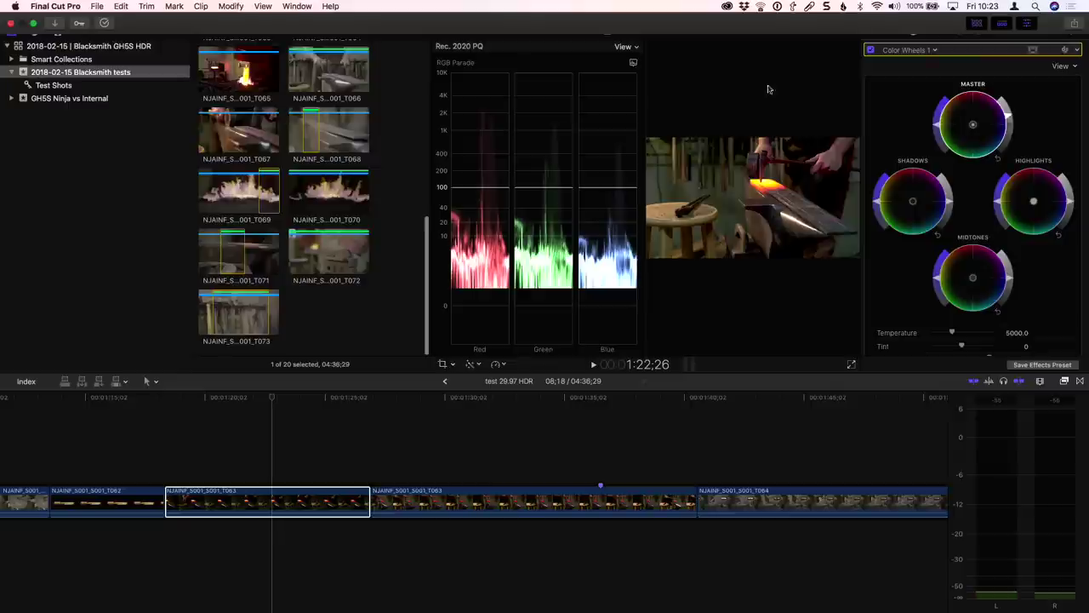
# Display the GH5S Ninja vs Internal event as a list and widen its Name column to show the full clip names
pyautogui.click(62, 100)
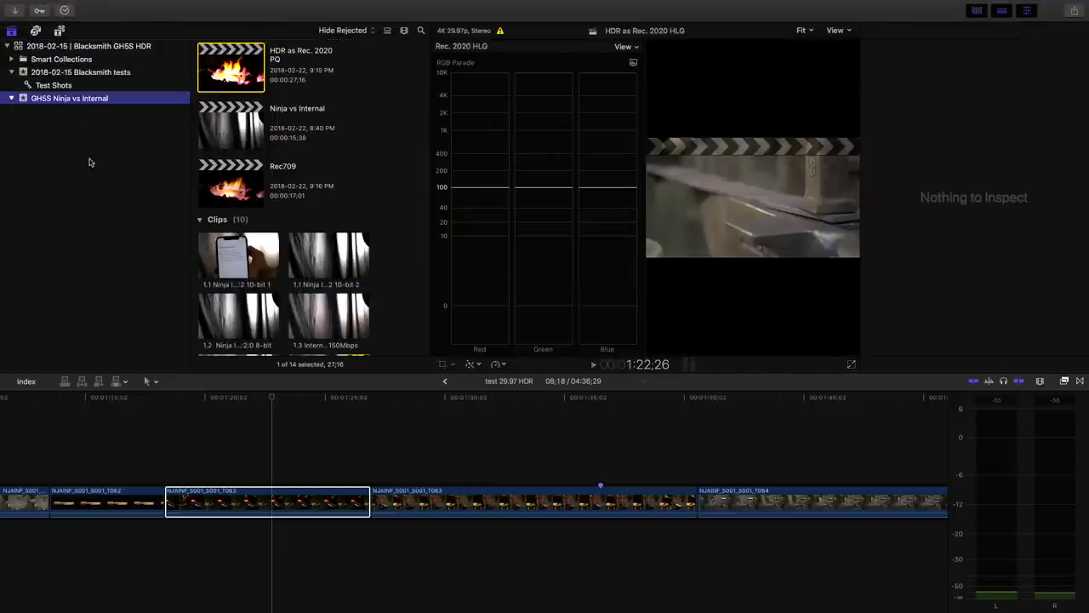
pyautogui.scroll(-3, 299, 244)
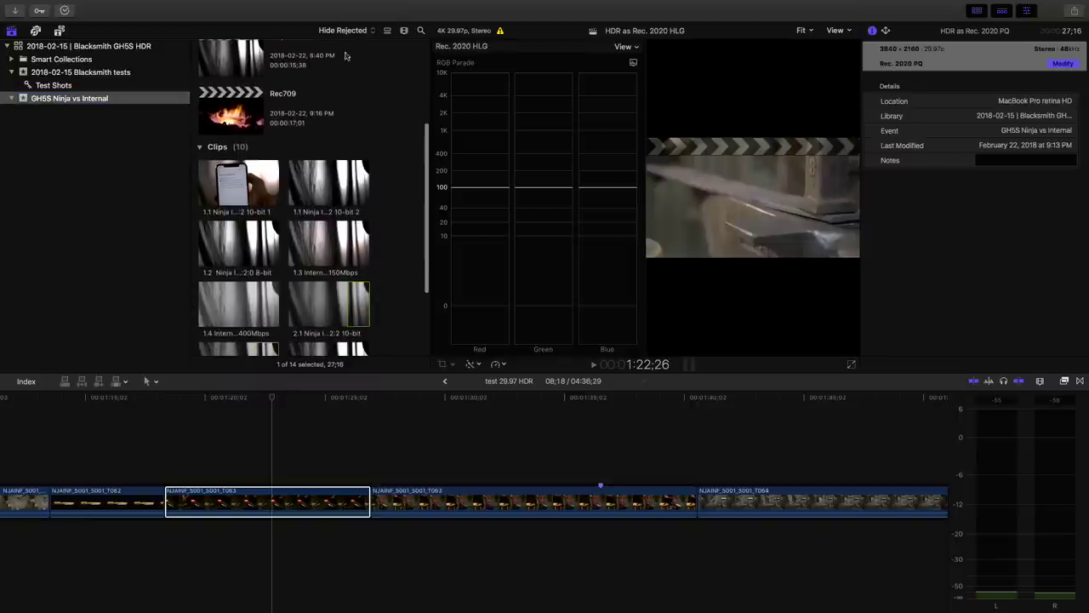
pyautogui.press('alt+super+2')
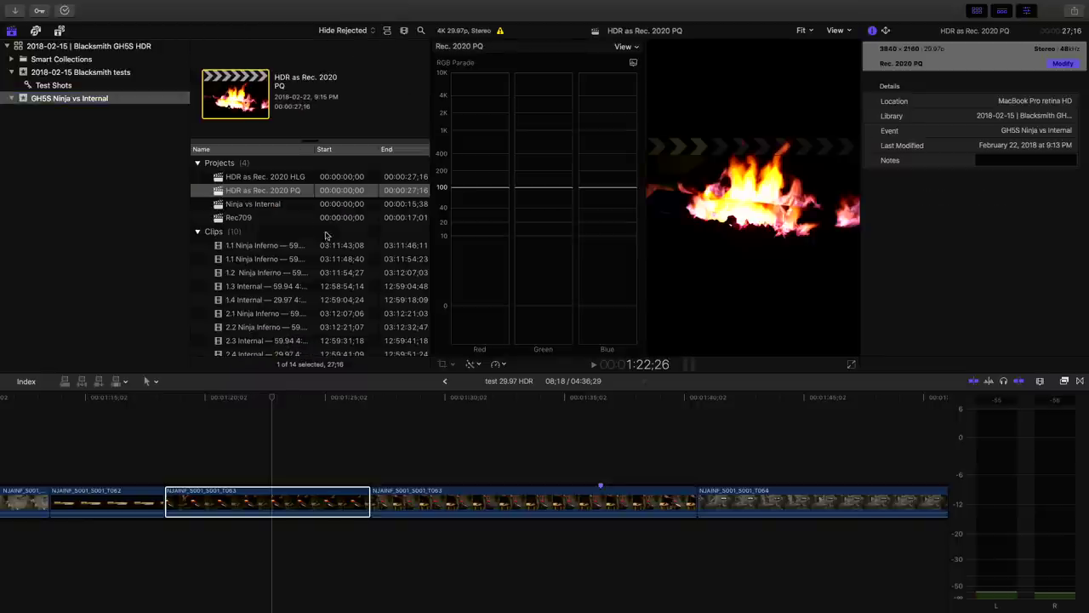
pyautogui.moveTo(317, 152); pyautogui.dragTo(389, 152)
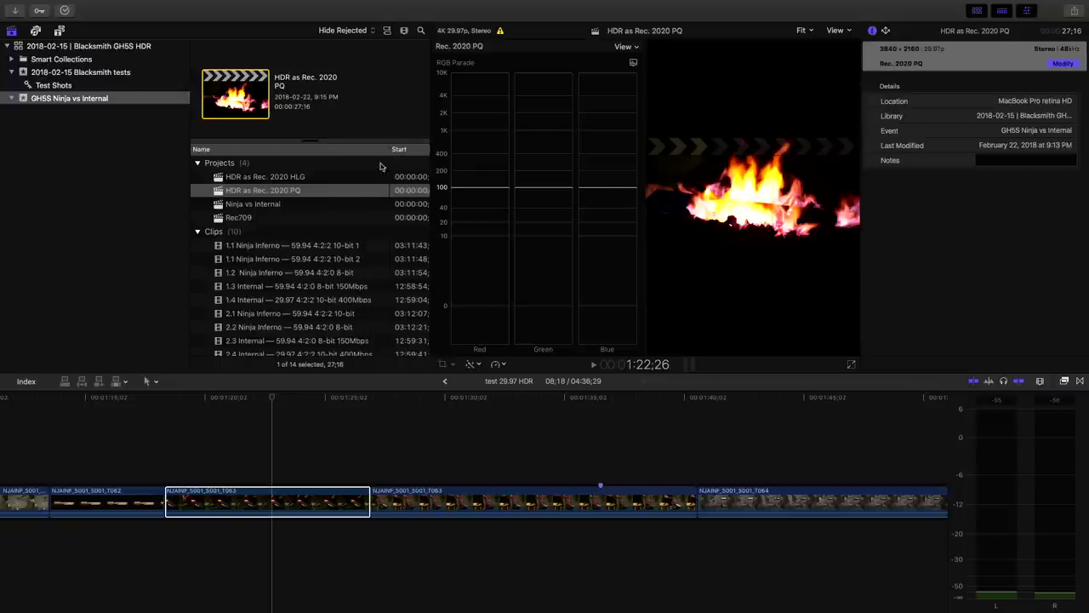
pyautogui.scroll(-1, 319, 270)
# Select the four clips numbered 2.1 through 2.4 in the event's clip list
pyautogui.click(270, 293)
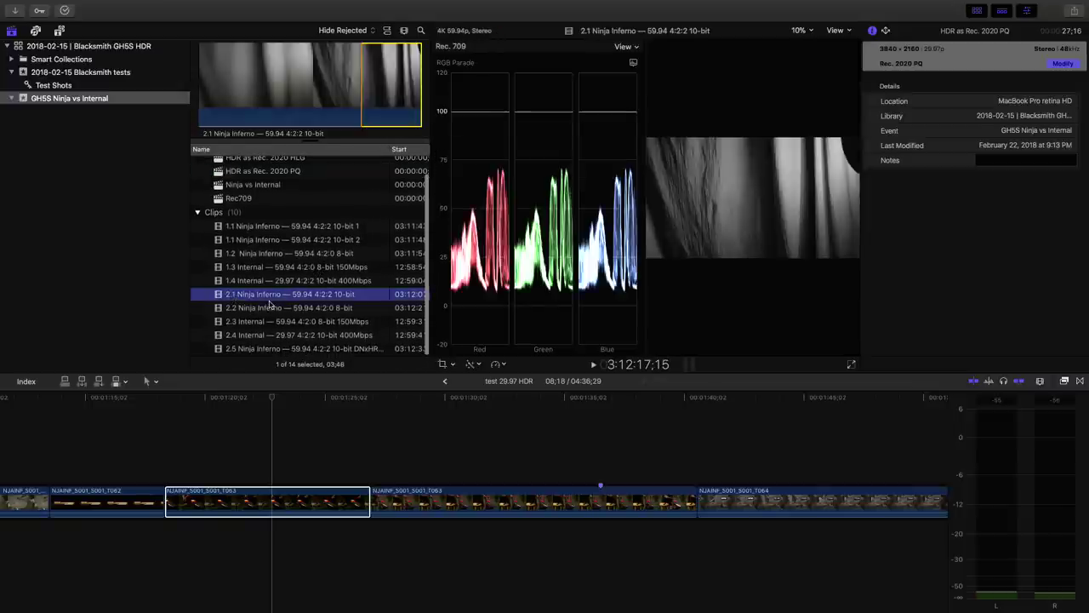
pyautogui.hotkey('shift', 'Down')
pyautogui.hotkey('shift', 'Down')
pyautogui.hotkey('shift', 'Down')
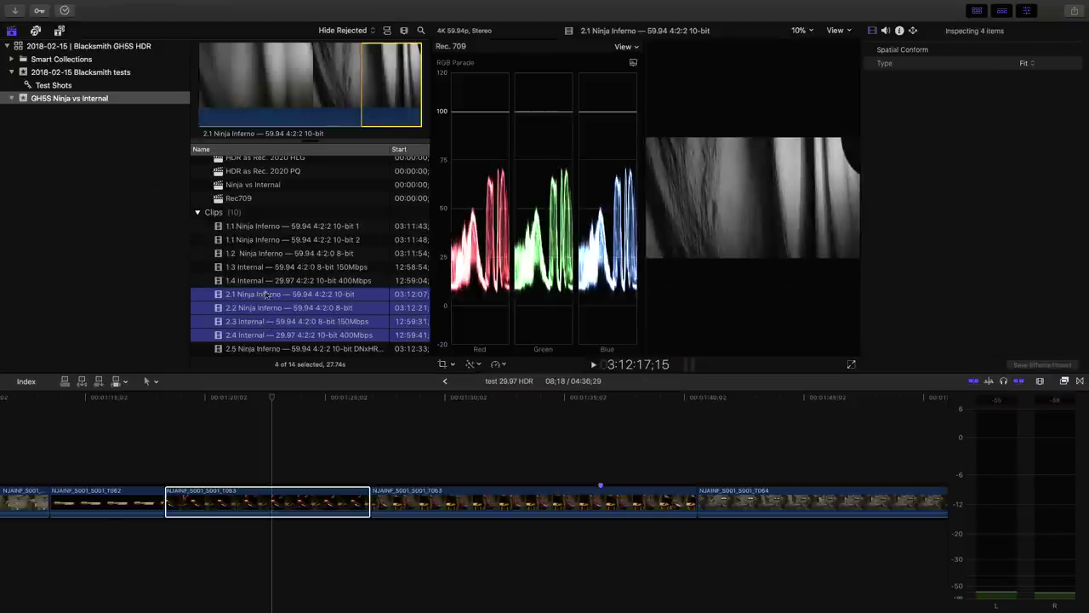
# Open the Ninja vs Internal project in the timeline and hide the browser
pyautogui.scroll(2, 254, 196)
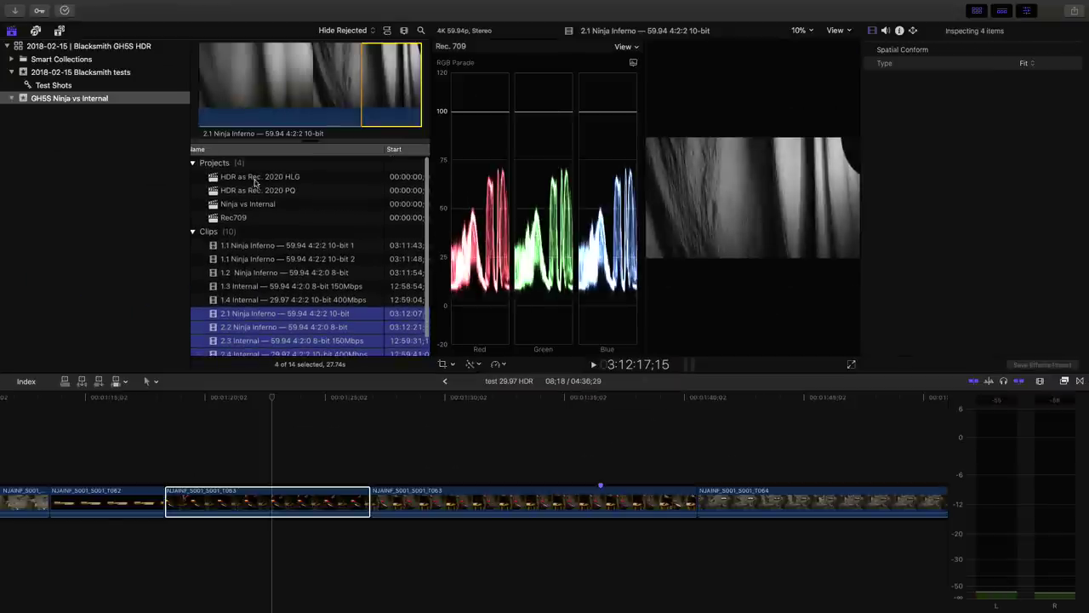
pyautogui.doubleClick(246, 204)
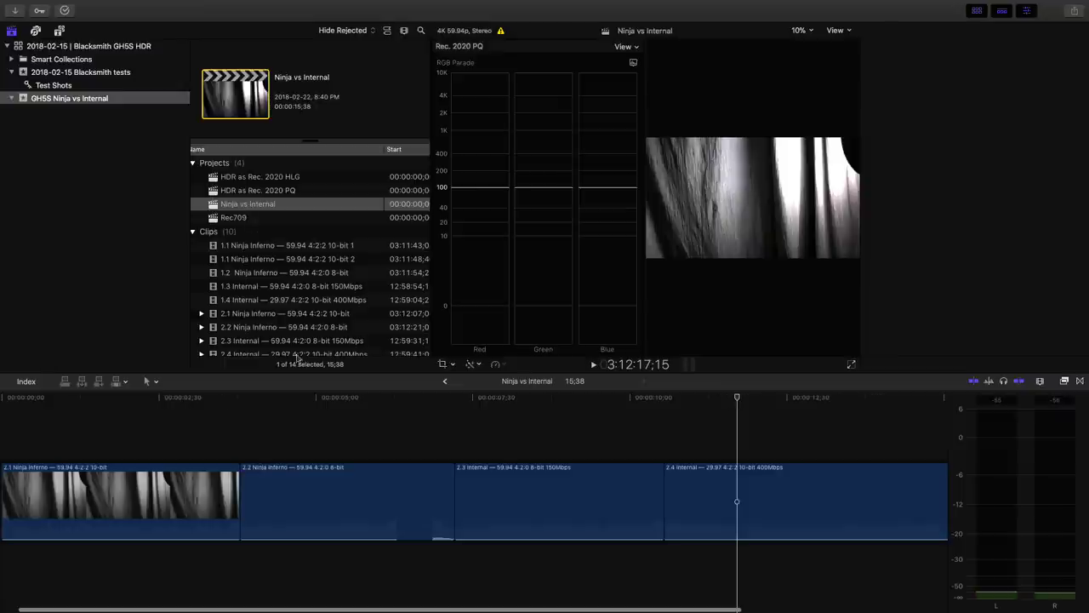
pyautogui.click(977, 10)
# Set the Camera LUT to None for all clips in the Ninja vs Internal project
pyautogui.click(685, 426)
pyautogui.press('super+a')
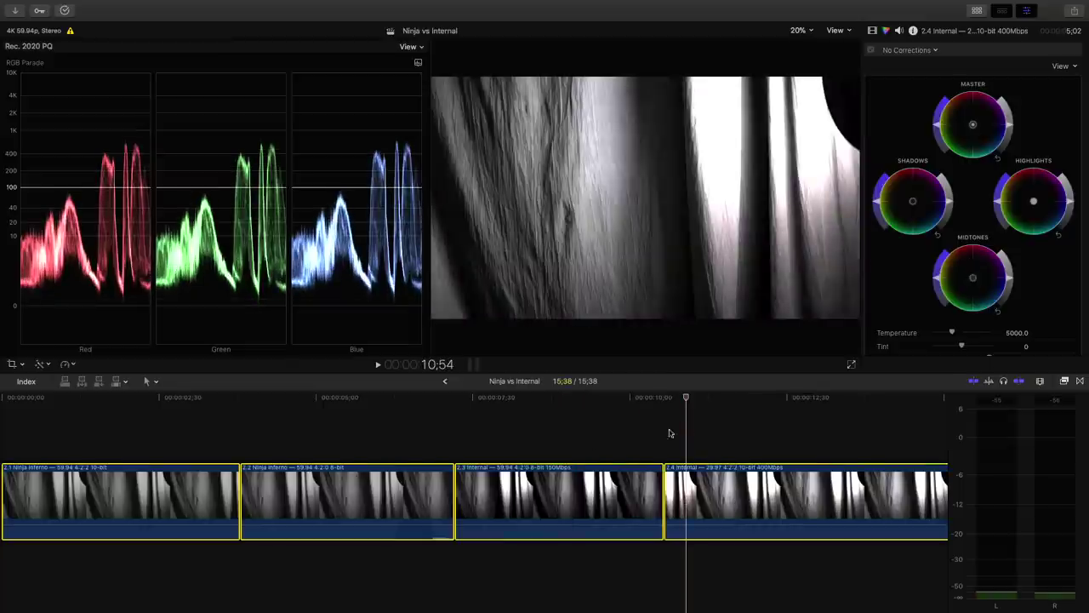
pyautogui.click(913, 30)
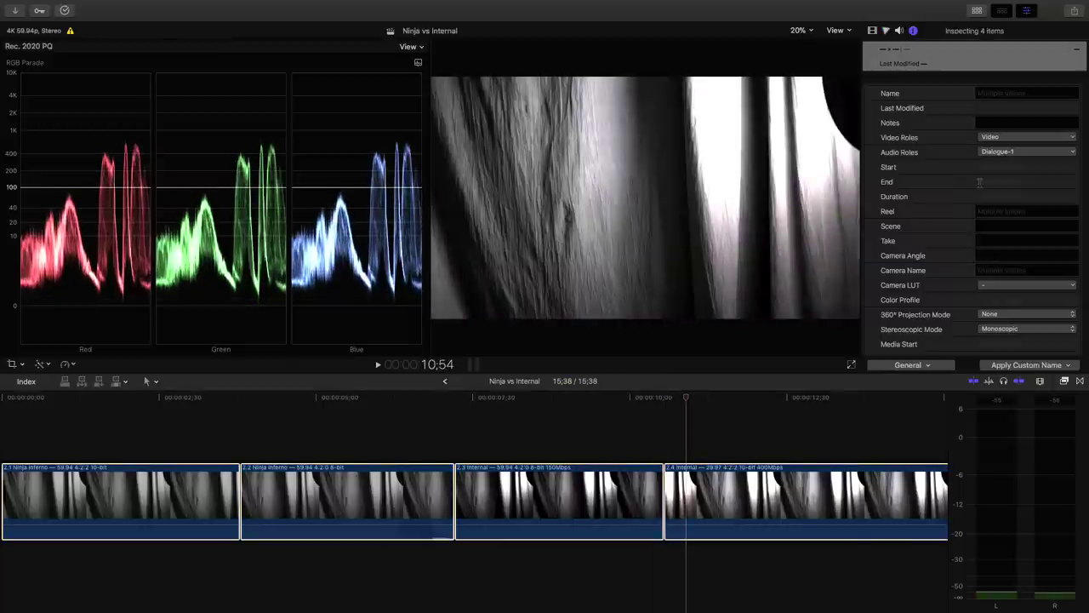
pyautogui.click(1011, 285)
pyautogui.click(996, 296)
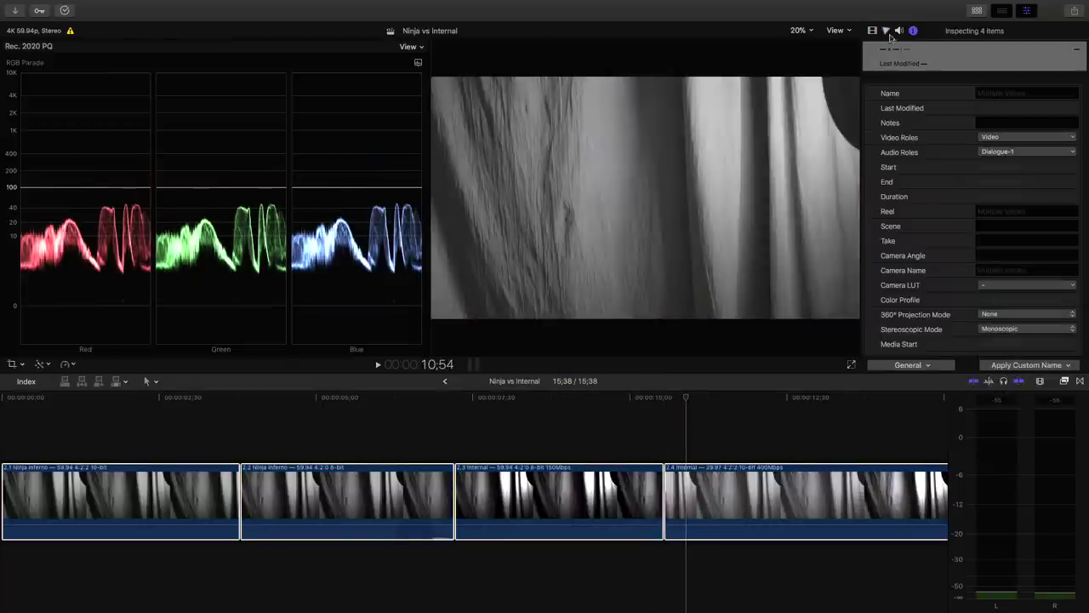
# Remove the Custom LUT effect from all four clips in the Ninja vs Internal timeline
pyautogui.moveTo(294, 4)
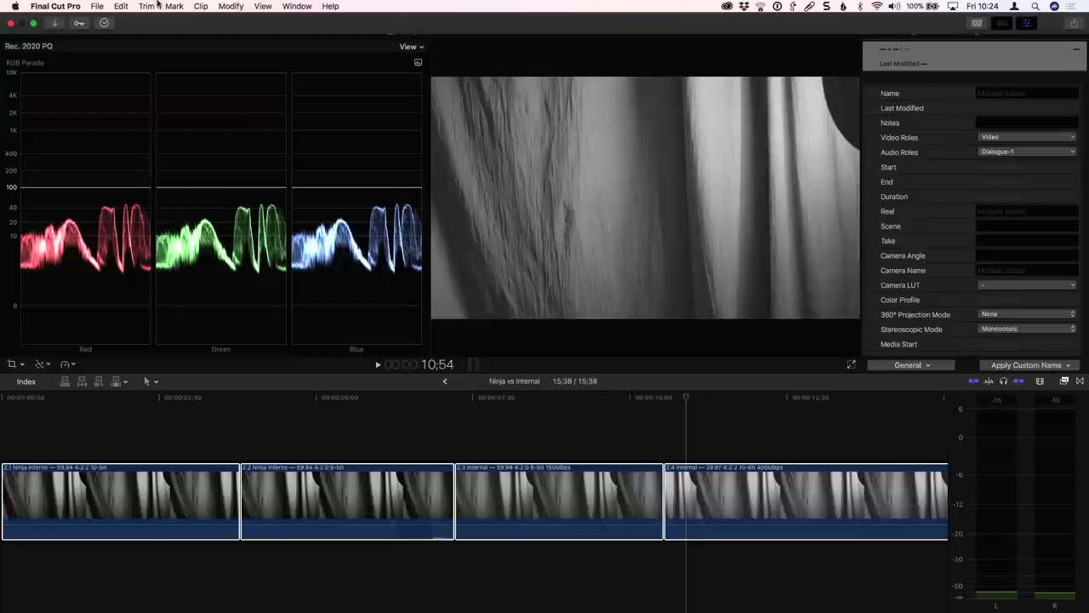
pyautogui.click(147, 6)
pyautogui.moveTo(121, 6)
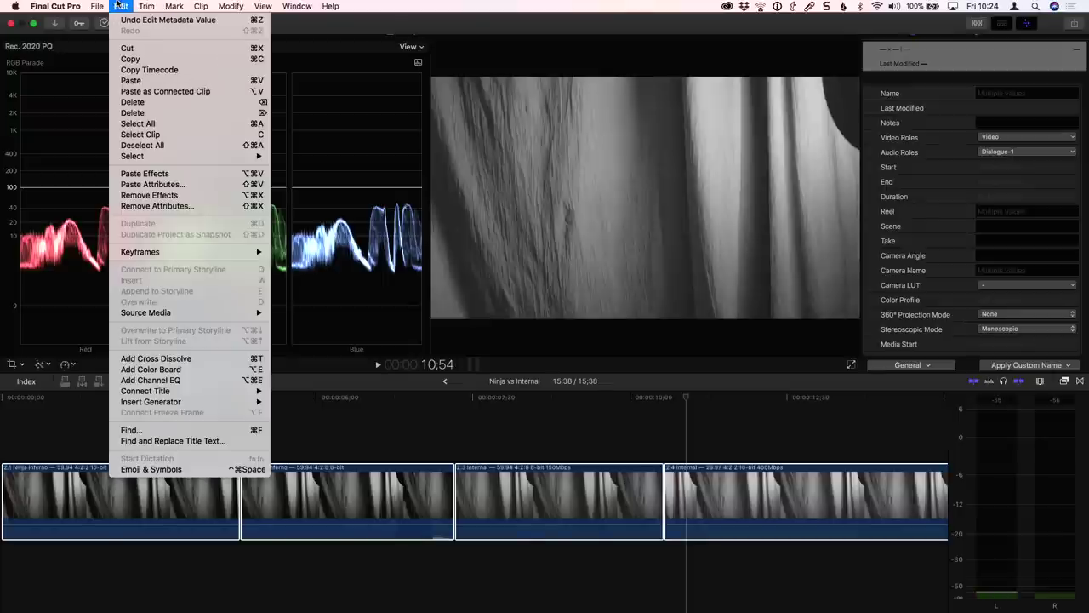
pyautogui.click(135, 207)
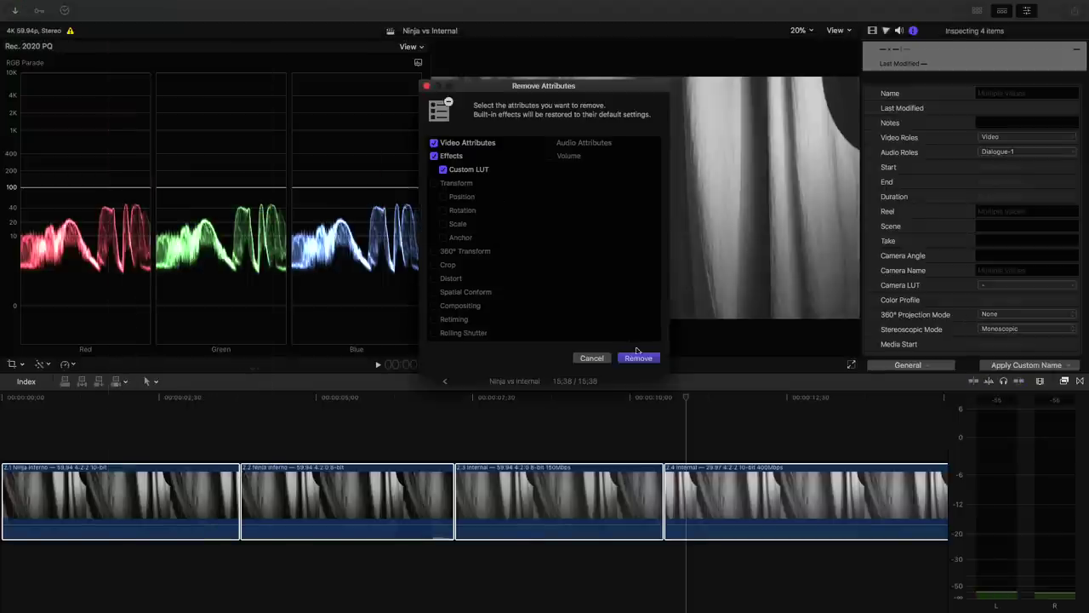
pyautogui.click(637, 357)
pyautogui.press('super+4')
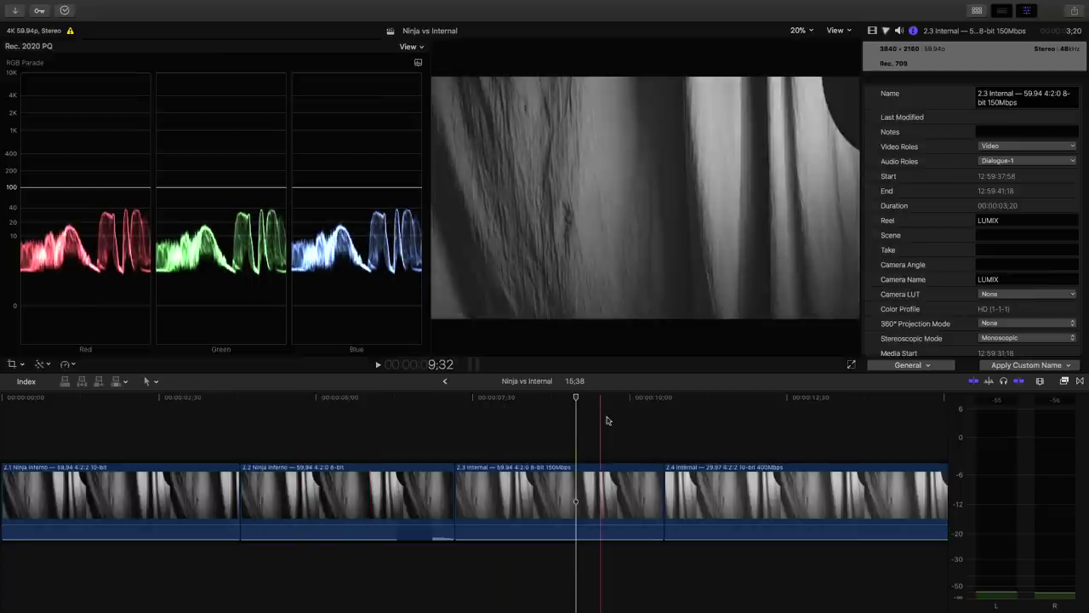
# Compare the 2.1 and 2.2 Ninja Inferno clips, checking their metadata and RGB Parade levels
pyautogui.hscroll(2, 630, 434)
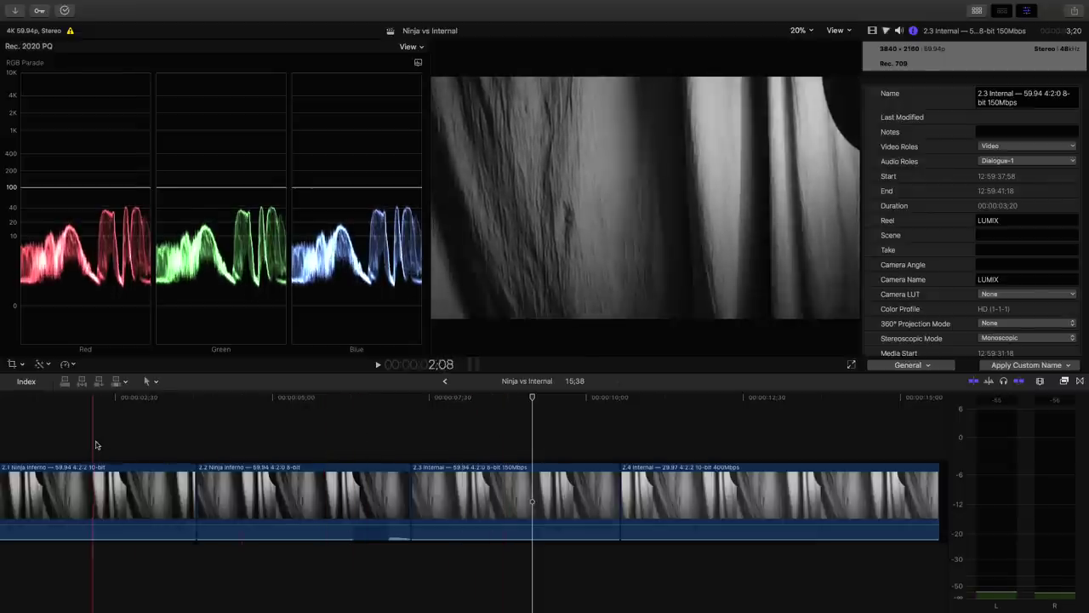
pyautogui.click(107, 477)
pyautogui.click(217, 476)
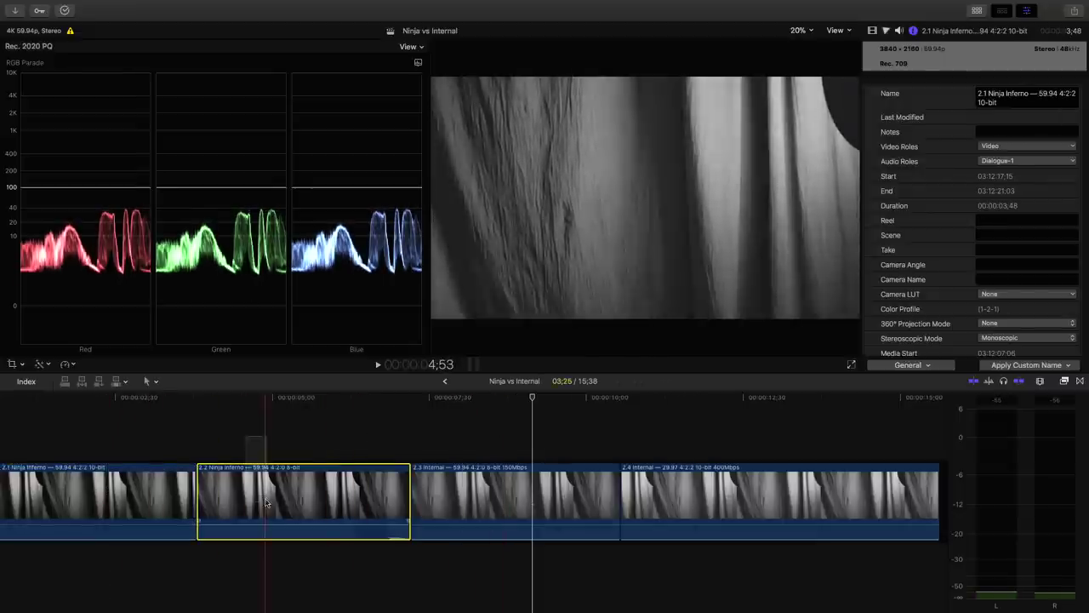
# Set the Camera LUT to Panasonic V-Log for the 2.3 and 2.4 Internal clips
pyautogui.click(490, 481)
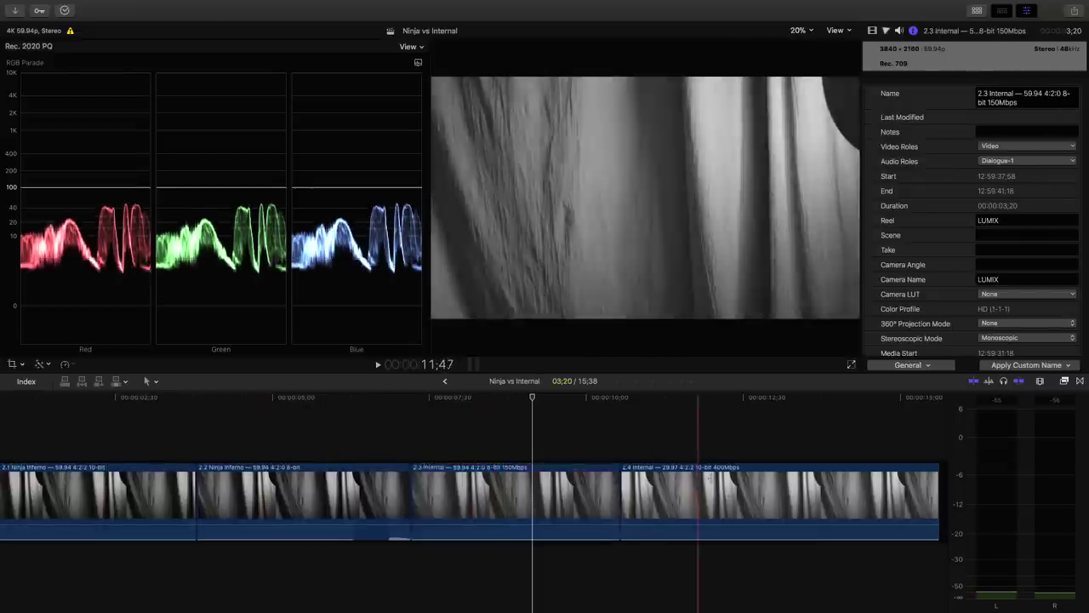
pyautogui.click(734, 507)
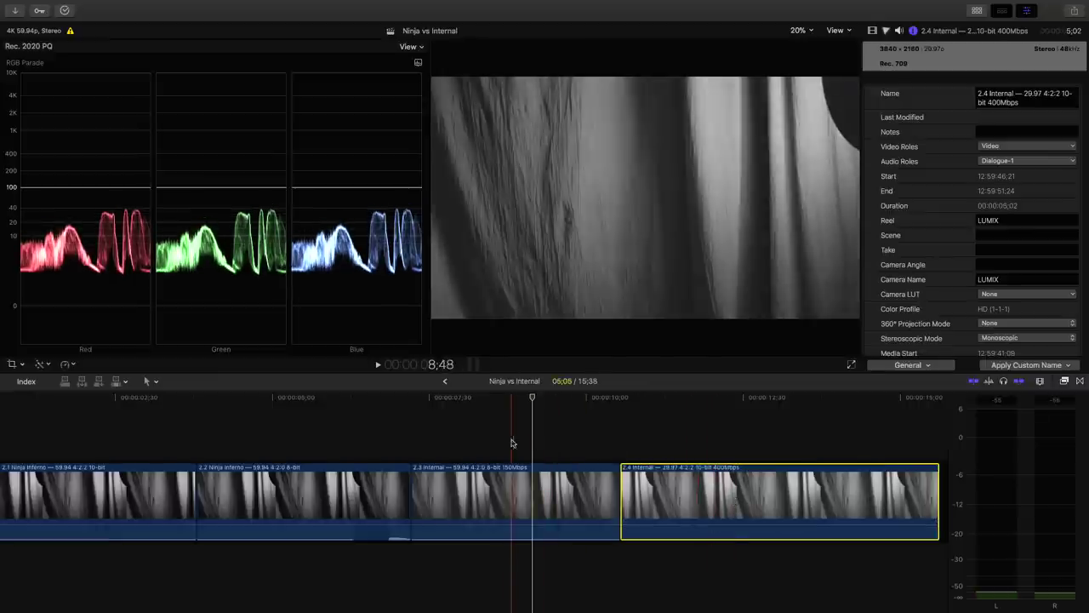
pyautogui.moveTo(510, 439); pyautogui.dragTo(577, 478)
pyautogui.moveTo(549, 440); pyautogui.dragTo(672, 498)
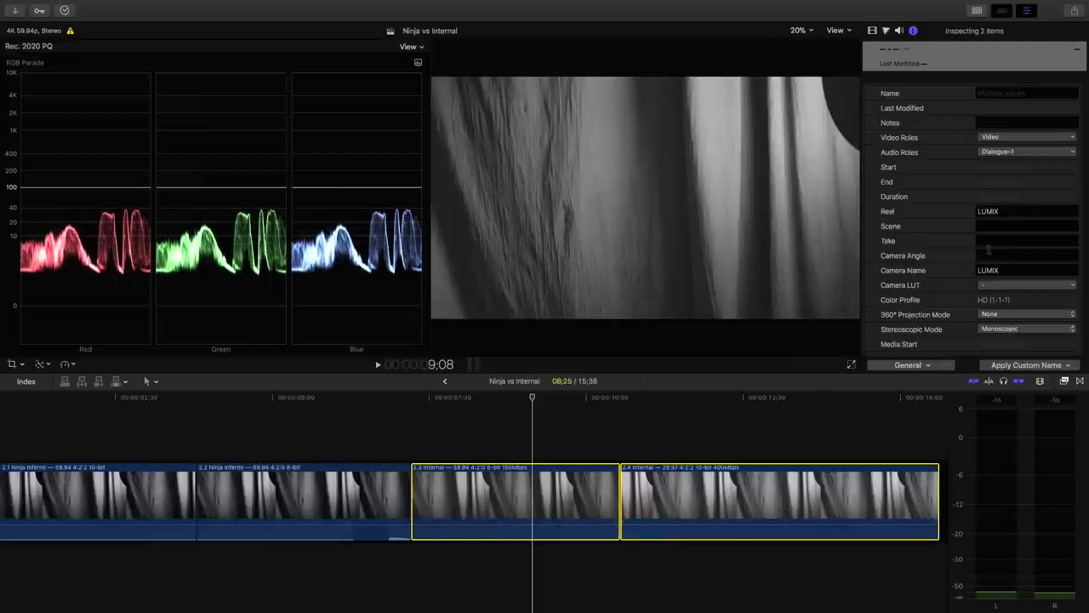
pyautogui.click(1002, 288)
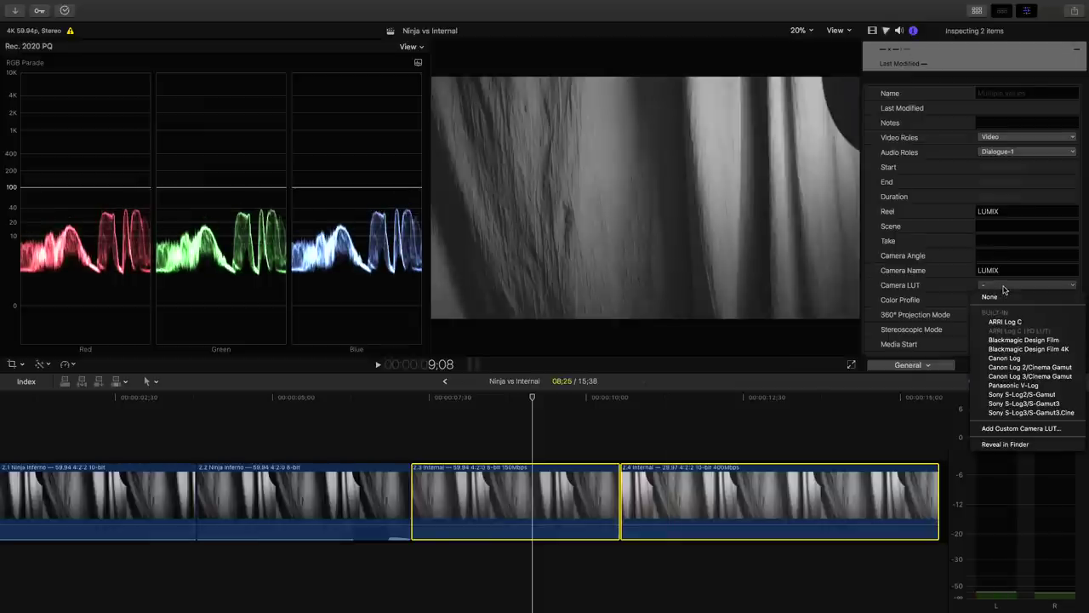
pyautogui.click(1026, 387)
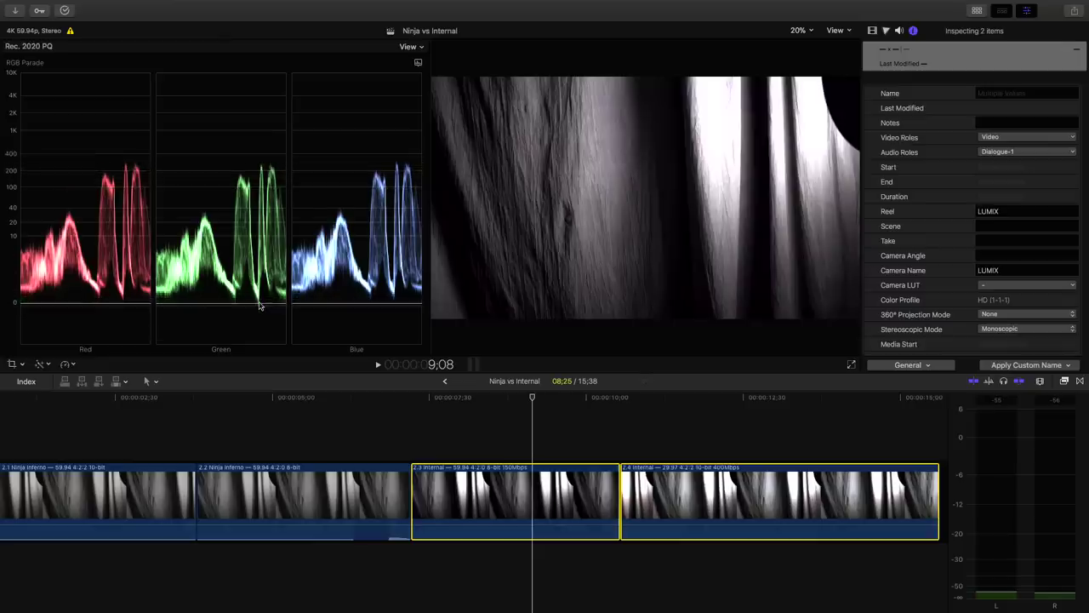
# Preview the clips with Show HDR as raw values enabled in the playback preferences, and switch the option back off
pyautogui.press('super+comma')
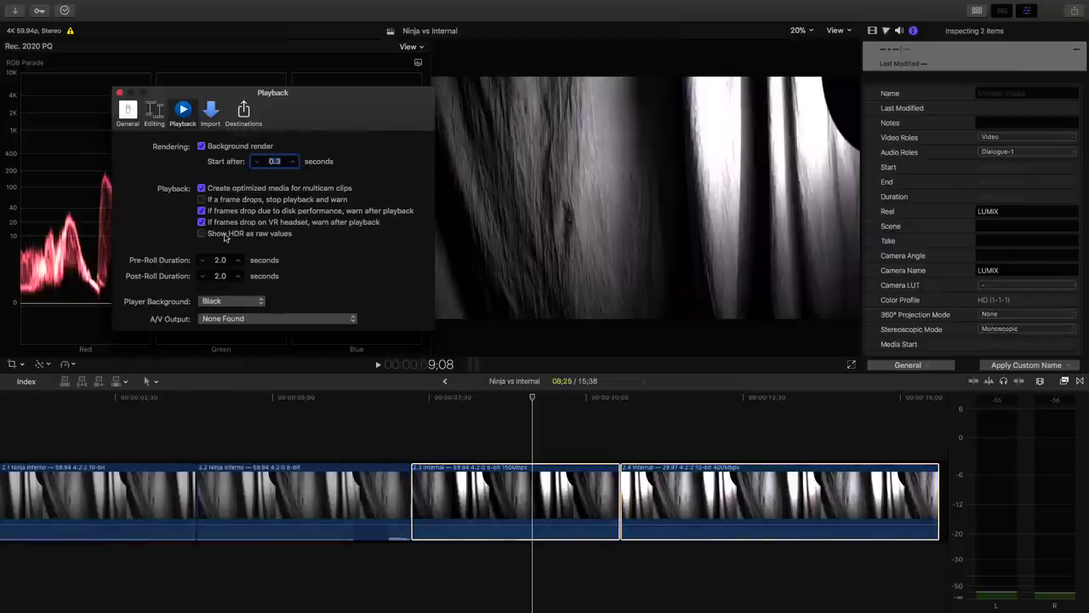
pyautogui.click(201, 233)
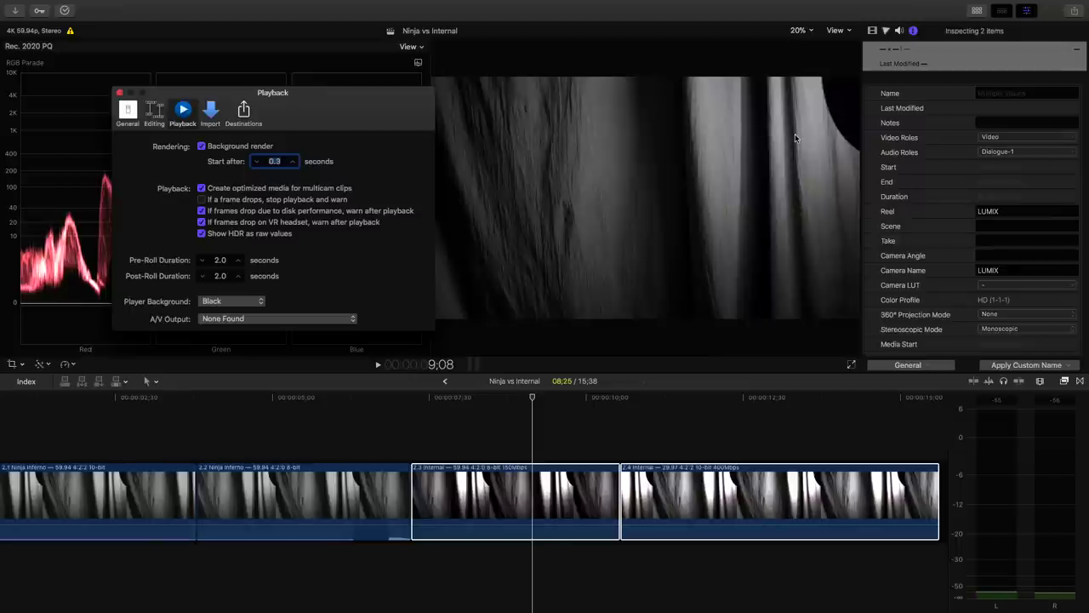
pyautogui.click(202, 233)
pyautogui.press('super+w')
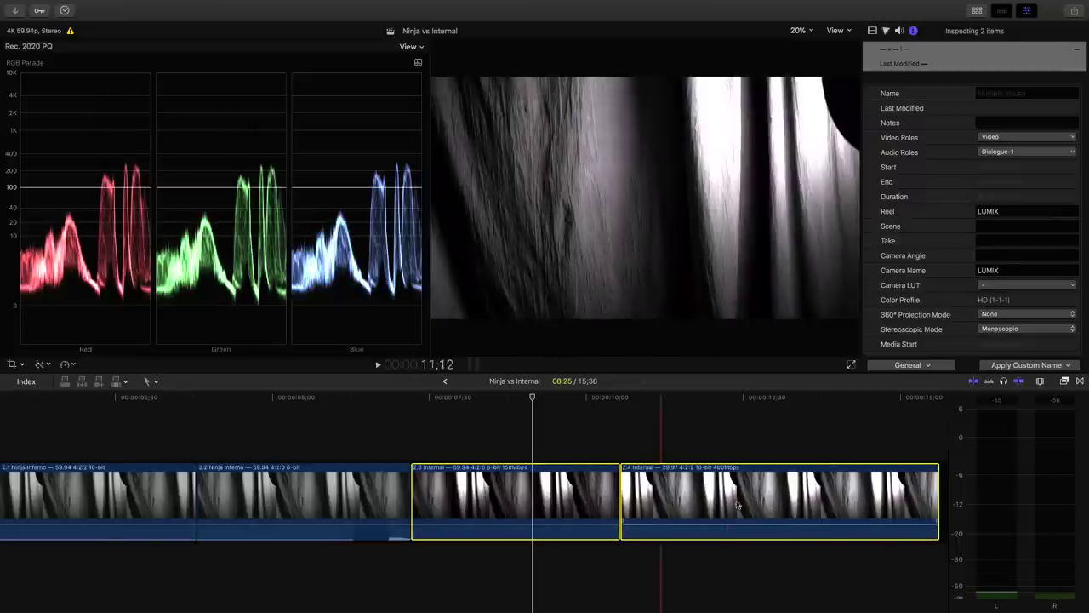
# Set the Camera LUT to Panasonic V-Log for the 2.1 and 2.2 Ninja Inferno clips
pyautogui.click(566, 426)
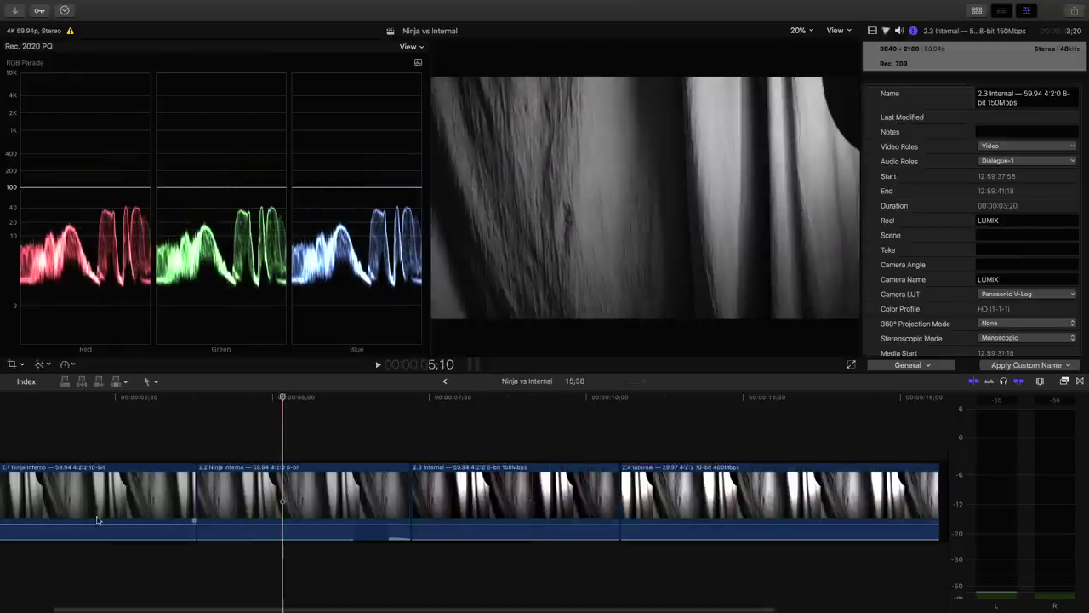
pyautogui.moveTo(151, 437); pyautogui.dragTo(288, 470)
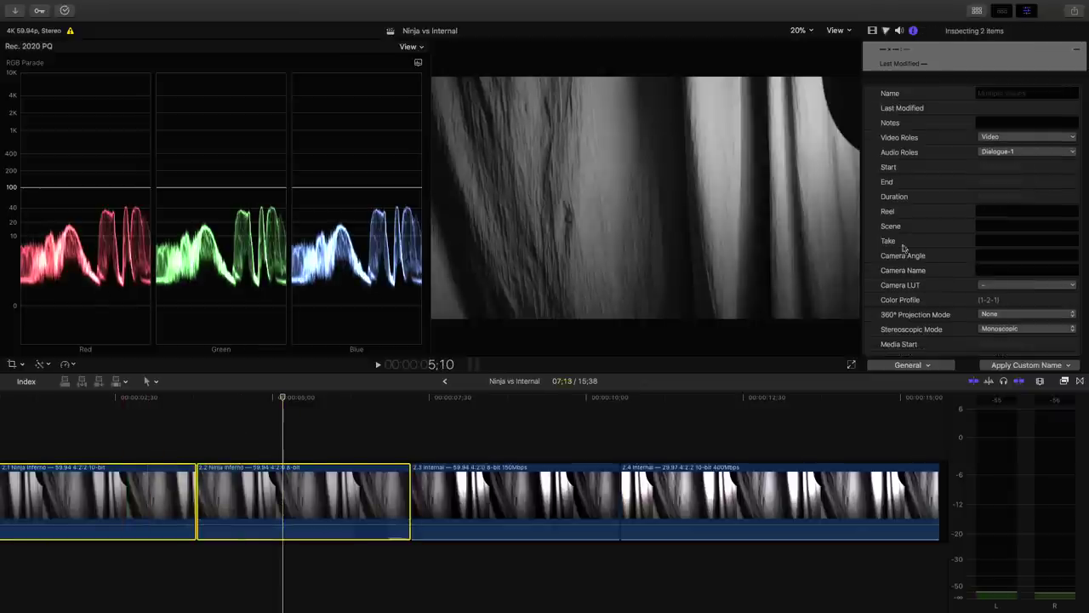
pyautogui.click(1004, 285)
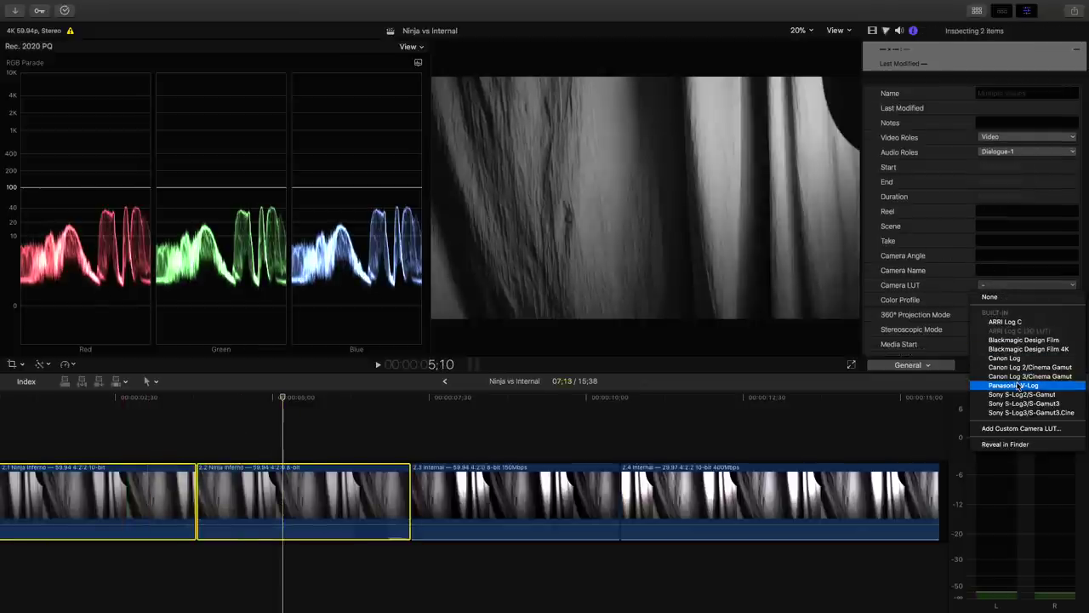
pyautogui.click(1017, 376)
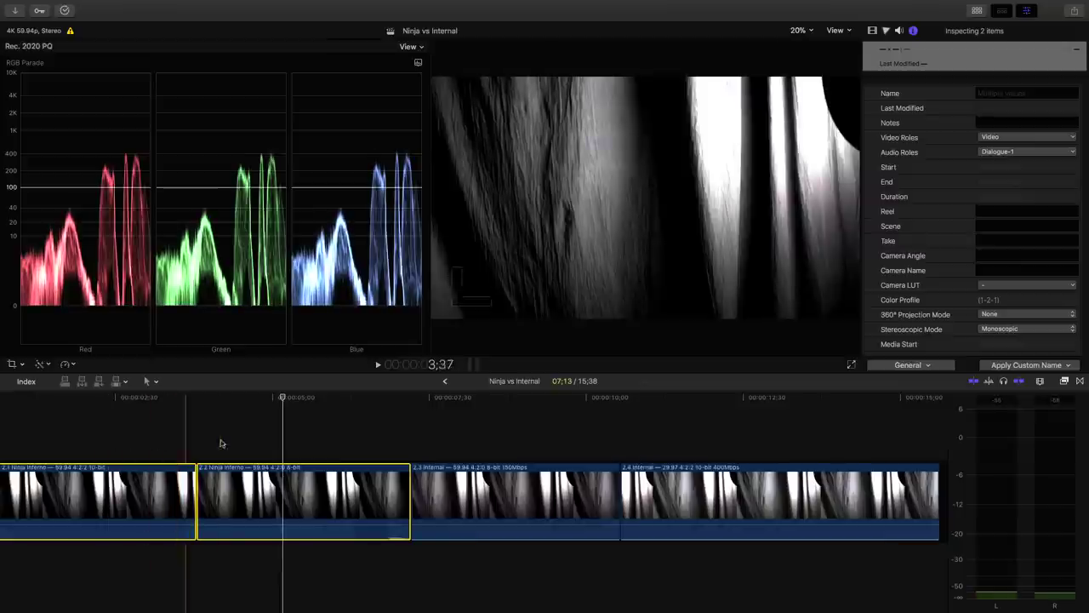
# Raise the master brightness of the 2.2 Ninja Inferno clip with a Color Wheels correction
pyautogui.click(263, 440)
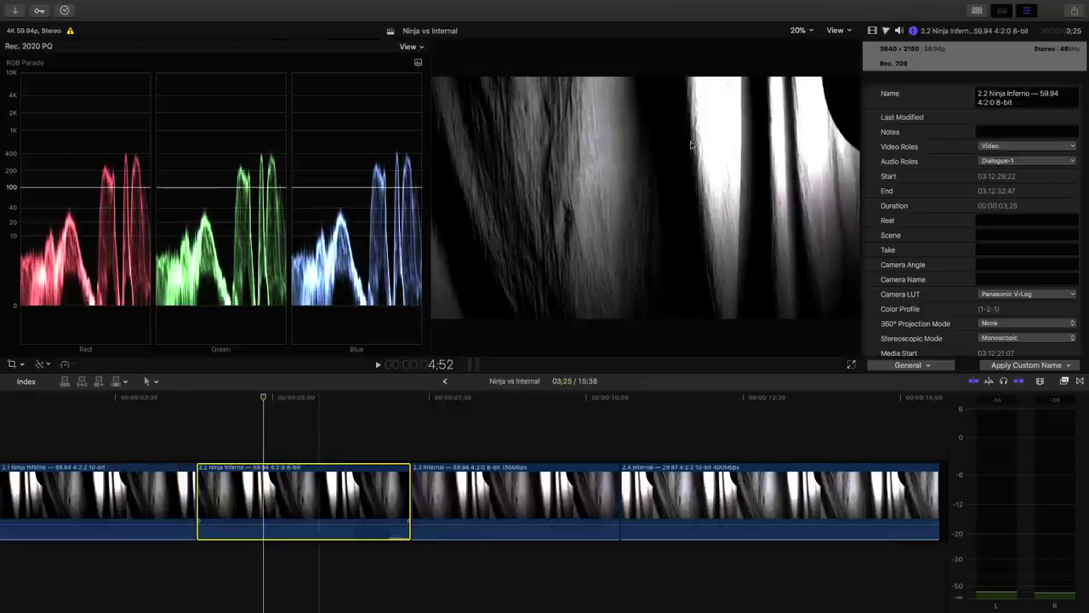
pyautogui.click(886, 31)
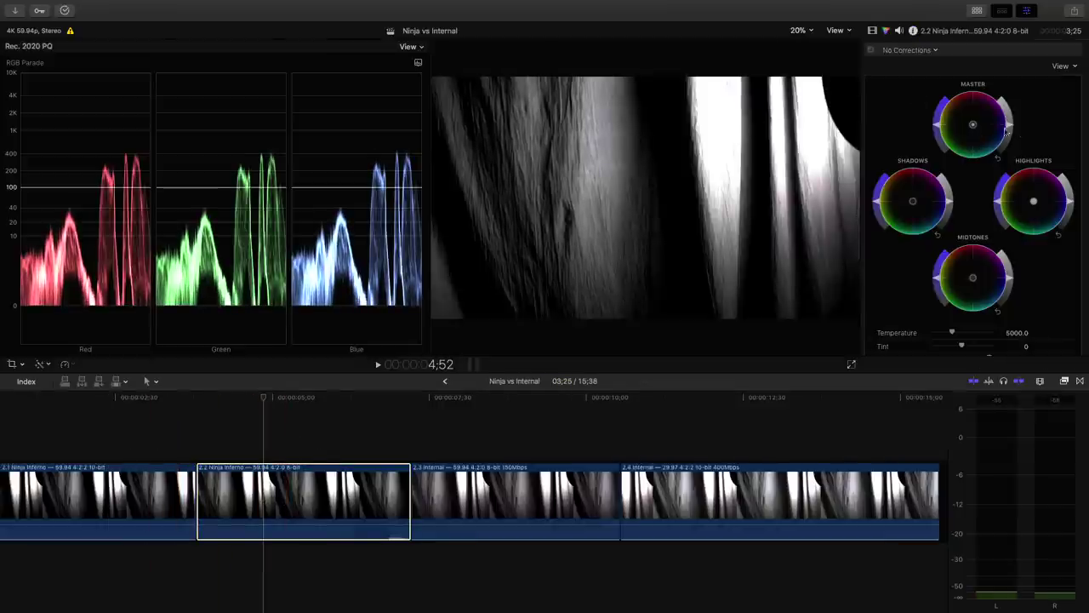
pyautogui.moveTo(1009, 126); pyautogui.dragTo(1010, 117)
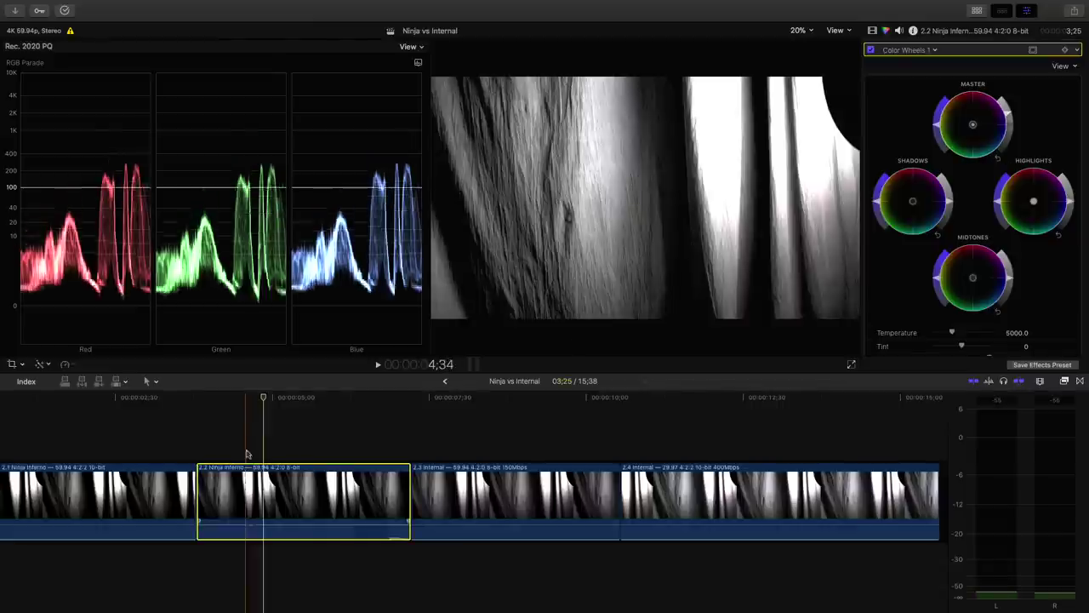
# Reset the Camera LUT to None for both the 2.1 and 2.2 Ninja Inferno clips
pyautogui.keyDown('super'); pyautogui.click(138, 494); pyautogui.keyUp('super')
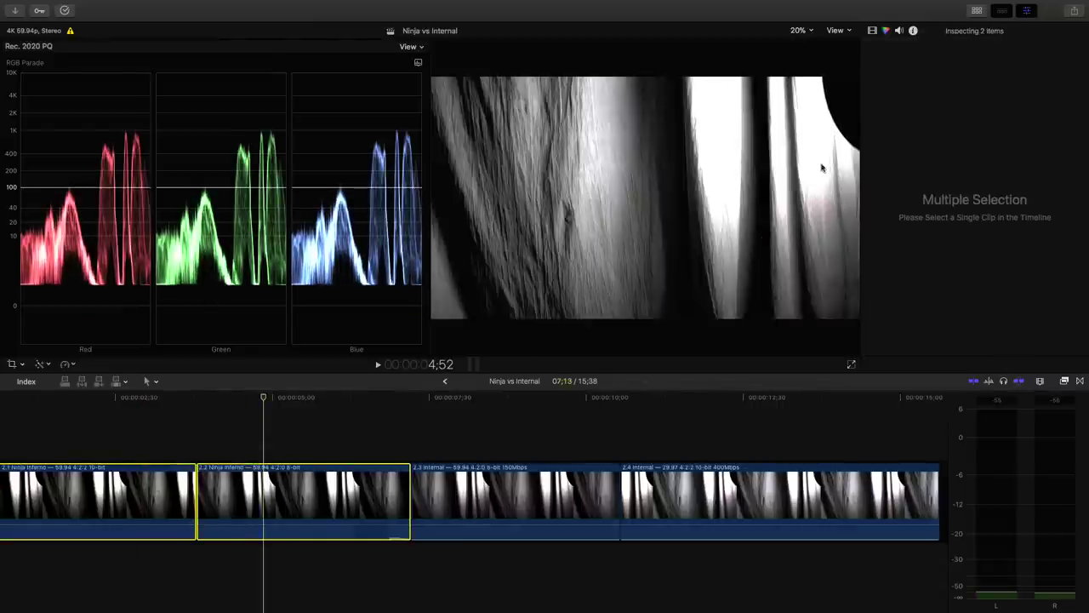
pyautogui.click(913, 31)
pyautogui.click(1018, 286)
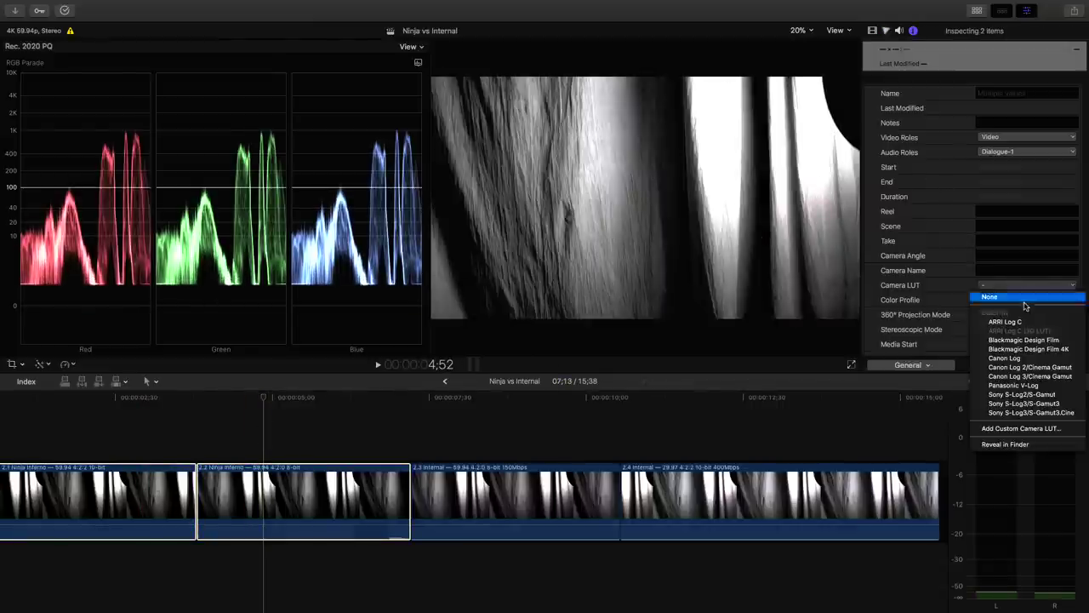
pyautogui.click(1024, 297)
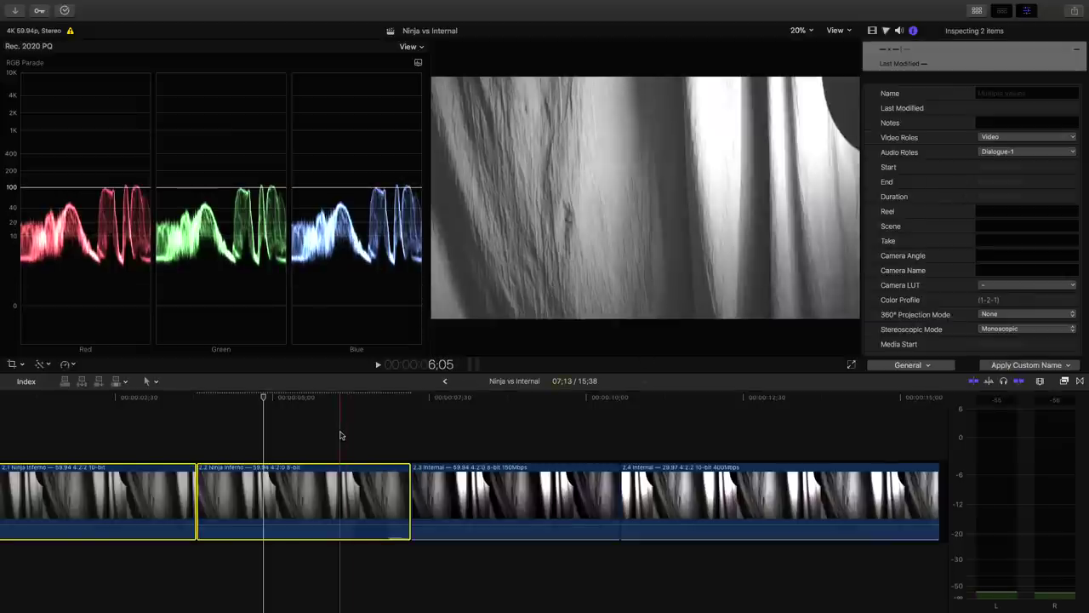
# Remove the Color Wheels effect from the selected Ninja Inferno clips using Remove Attributes
pyautogui.click(147, 7)
pyautogui.moveTo(121, 6)
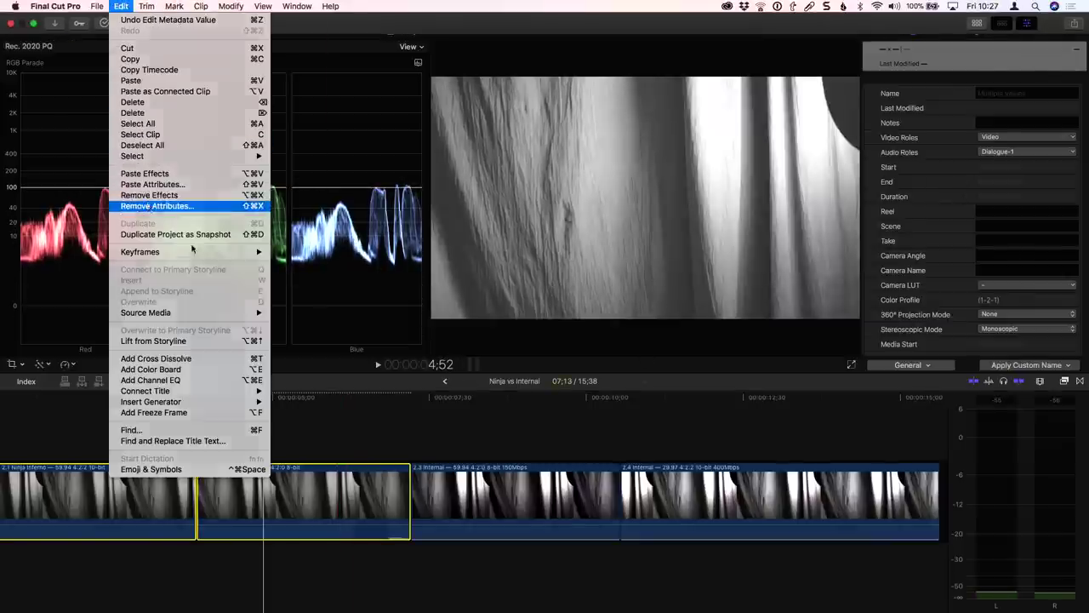
pyautogui.click(153, 206)
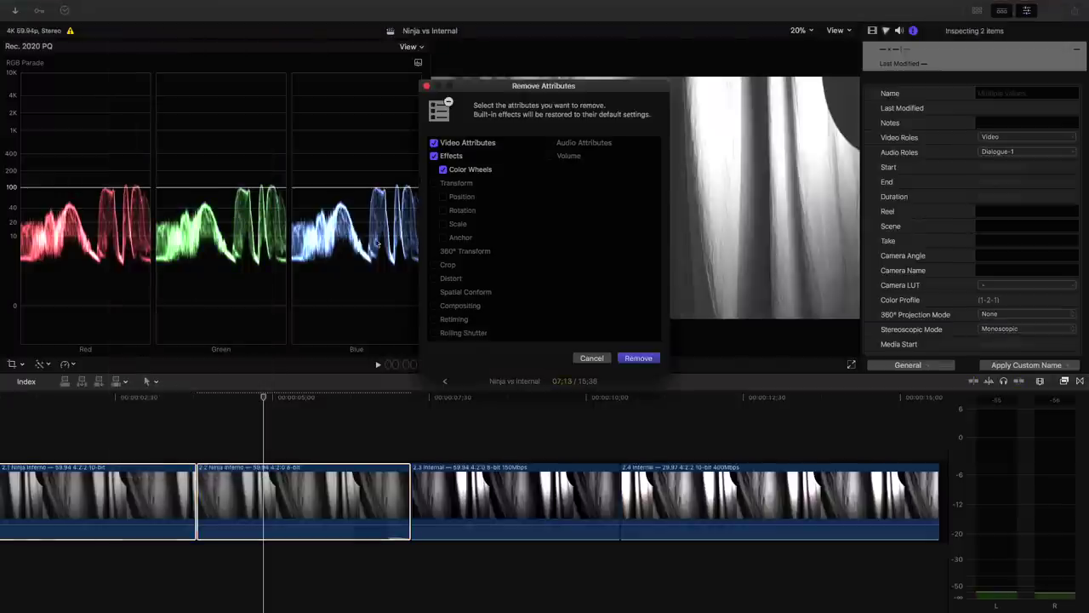
pyautogui.click(638, 358)
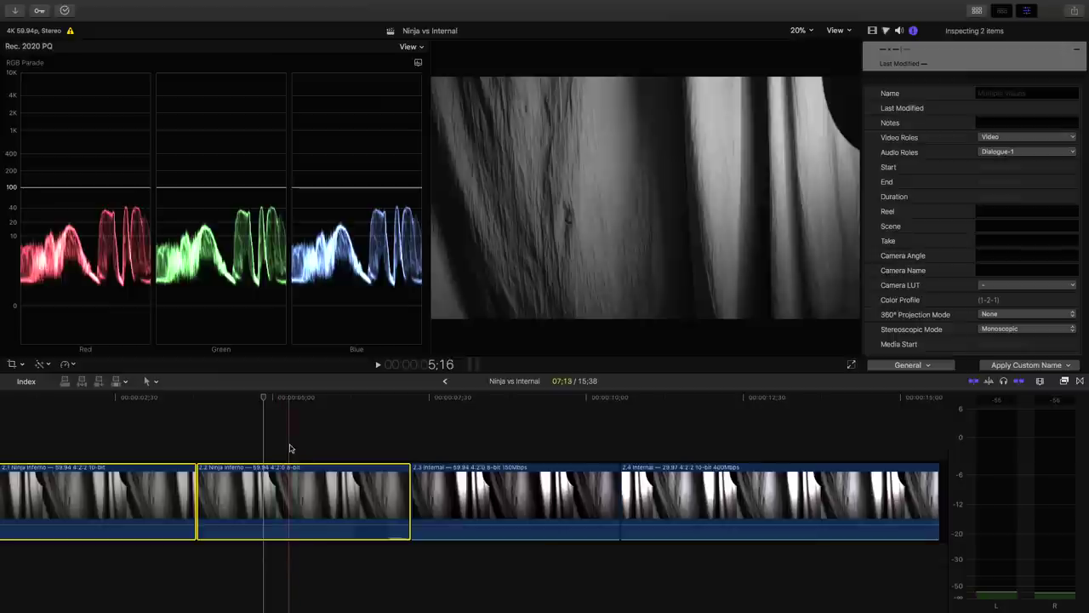
# Add the Custom LUT effect to the 2.2 Ninja Inferno clip
pyautogui.click(289, 448)
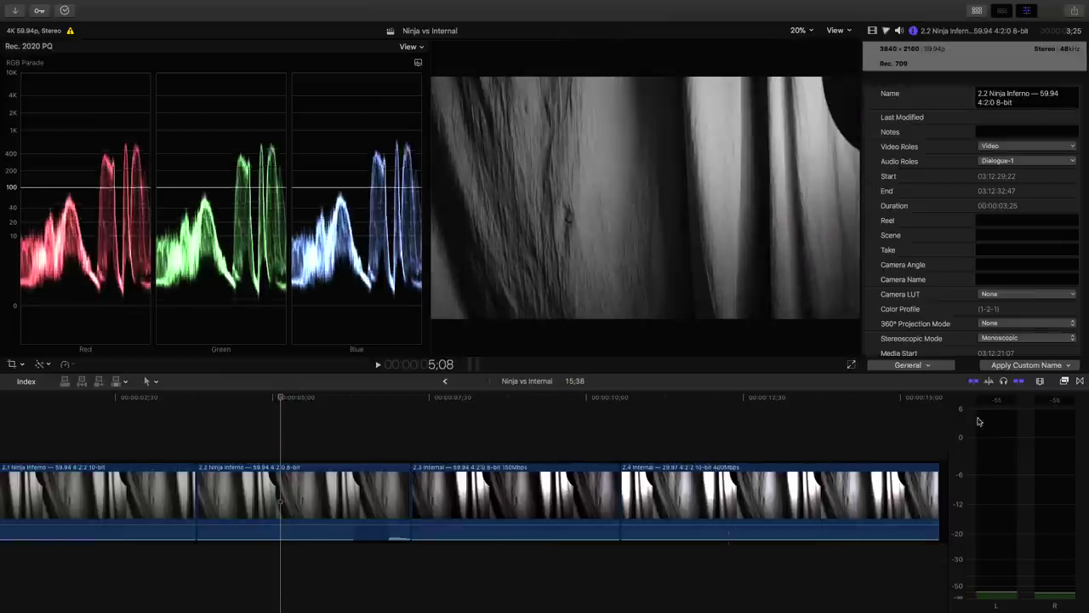
pyautogui.click(1065, 381)
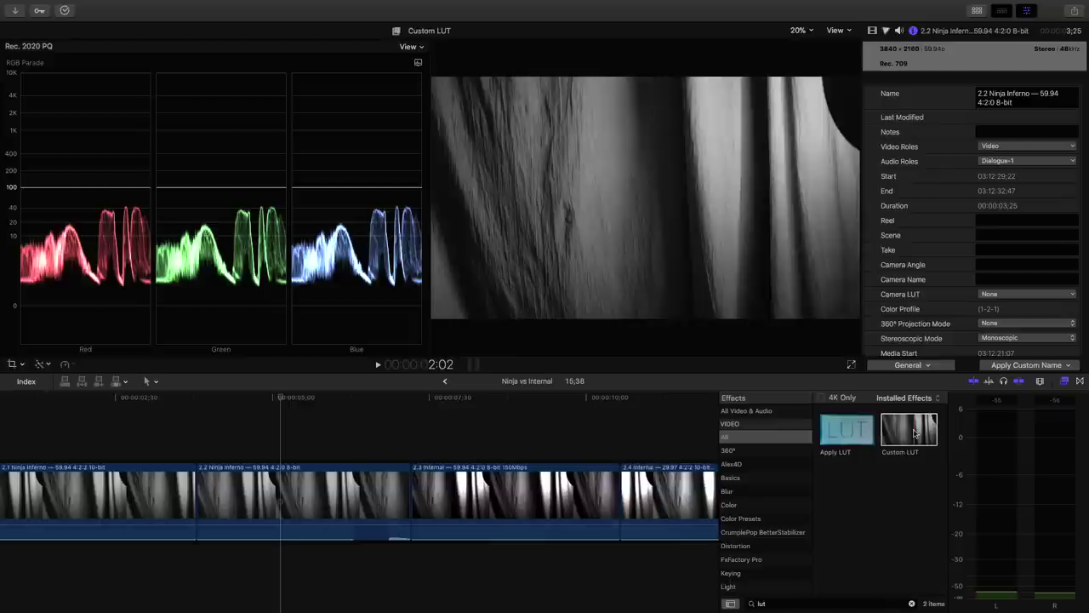
pyautogui.moveTo(913, 433); pyautogui.dragTo(267, 498)
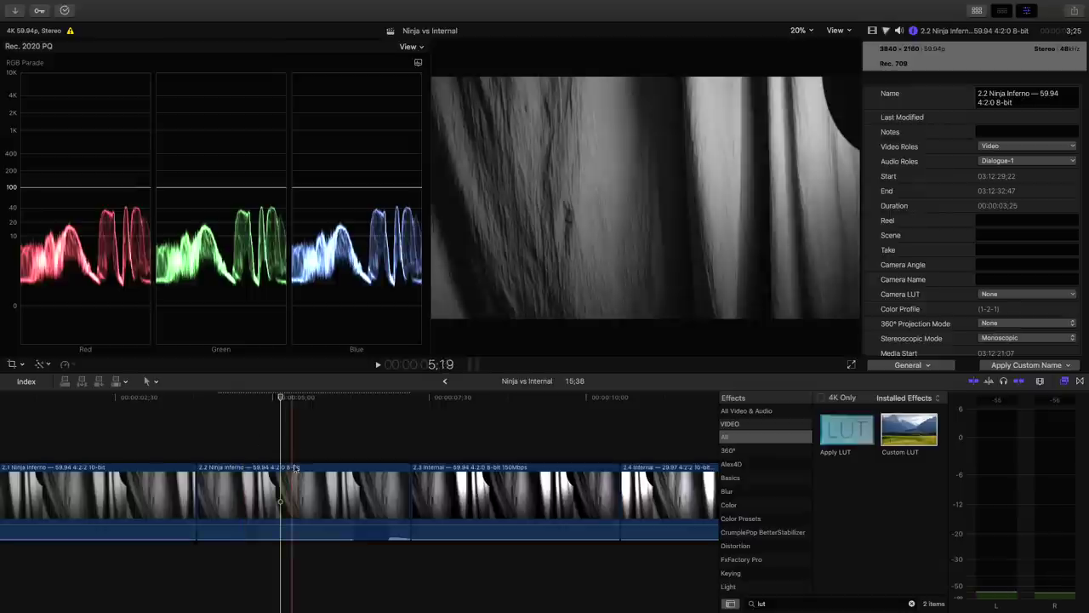
# Set the 2.2 clip's Custom LUT to Panasonic VLog to V709 and check its RGB Parade levels
pyautogui.click(272, 466)
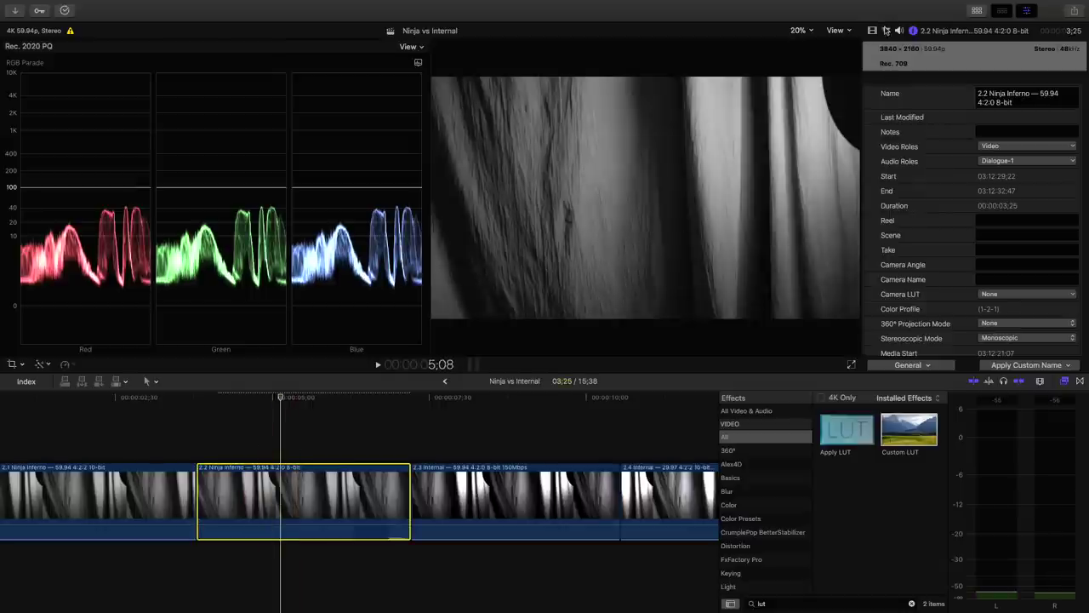
pyautogui.click(885, 30)
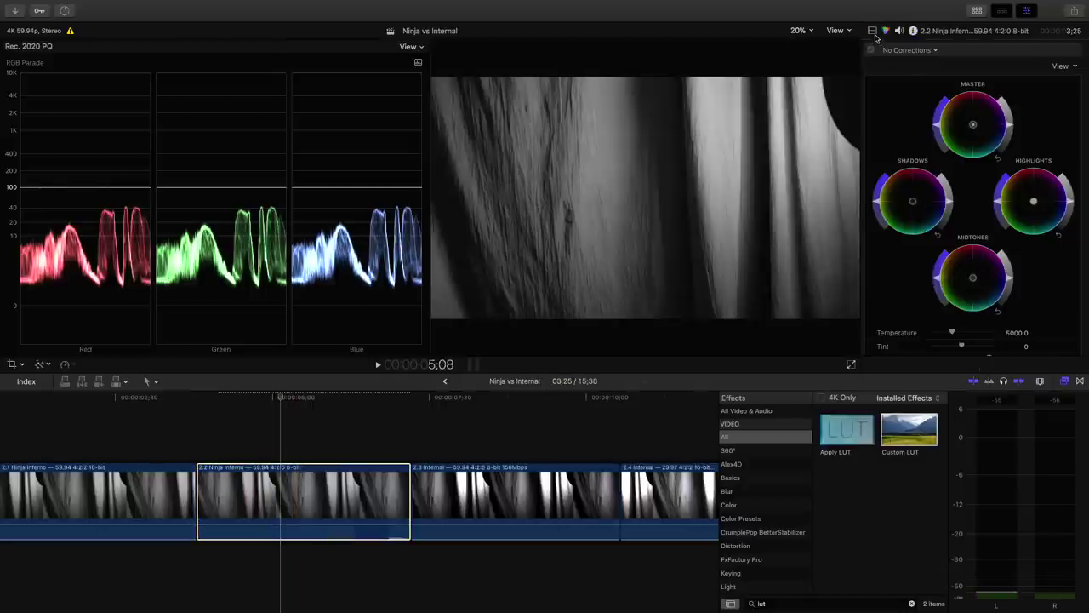
pyautogui.click(872, 31)
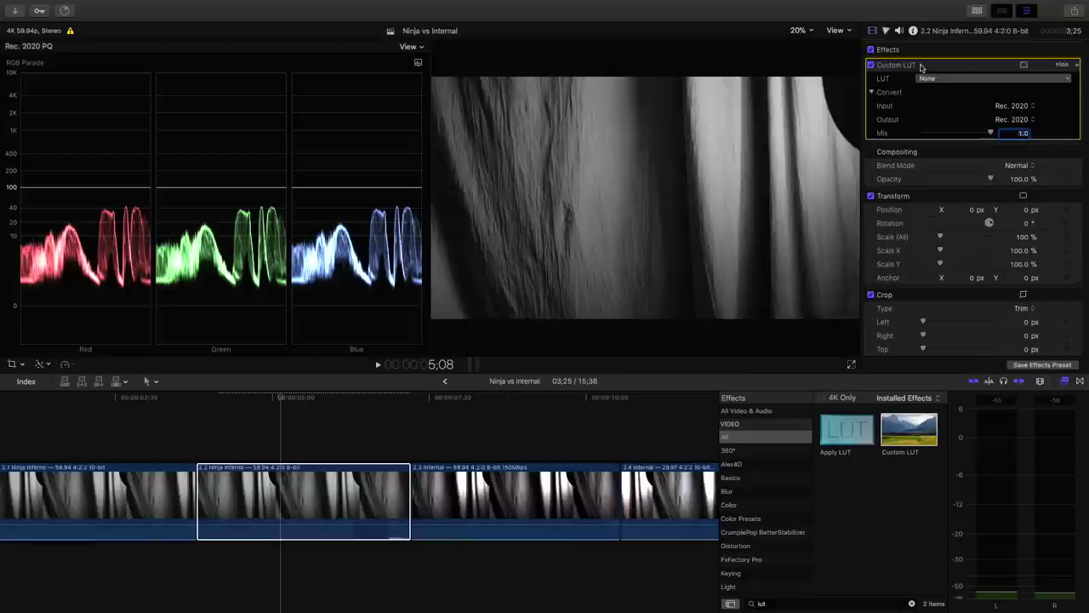
pyautogui.click(965, 80)
pyautogui.scroll(-3, 970, 351)
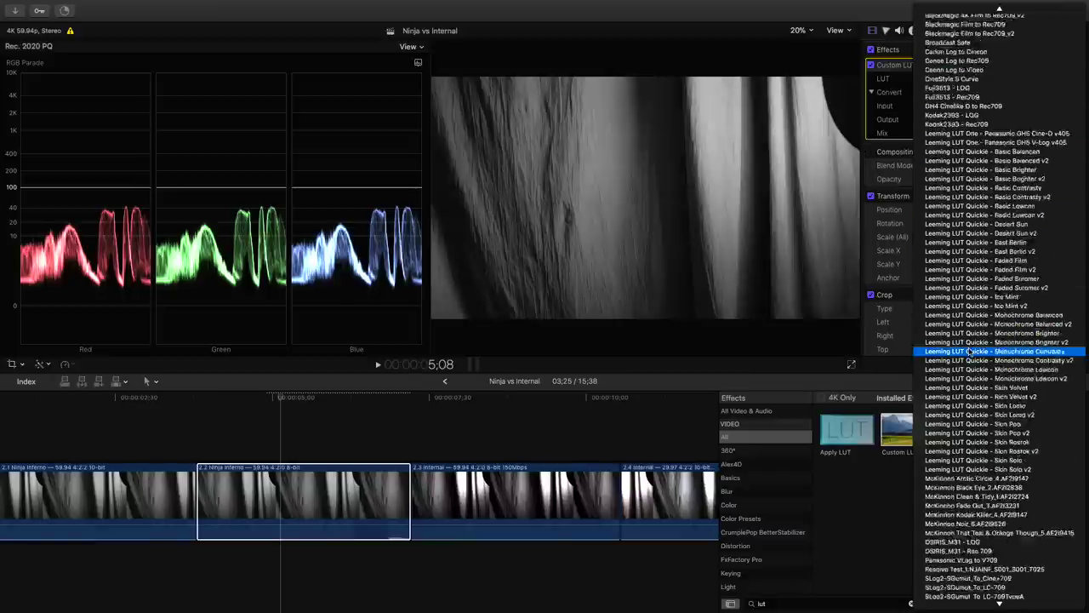
pyautogui.scroll(-3, 970, 351)
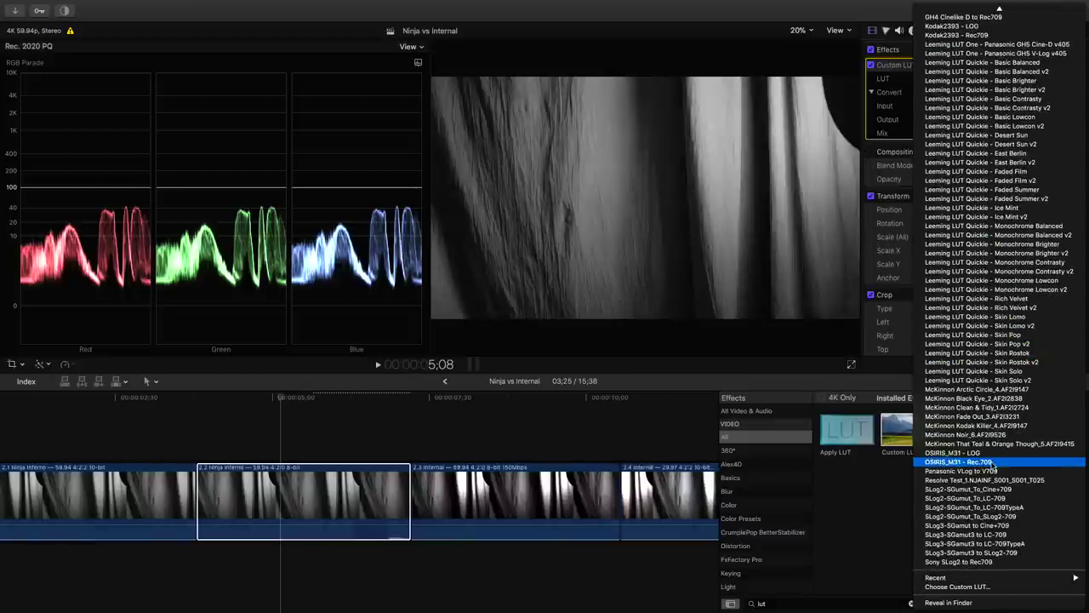
pyautogui.click(999, 471)
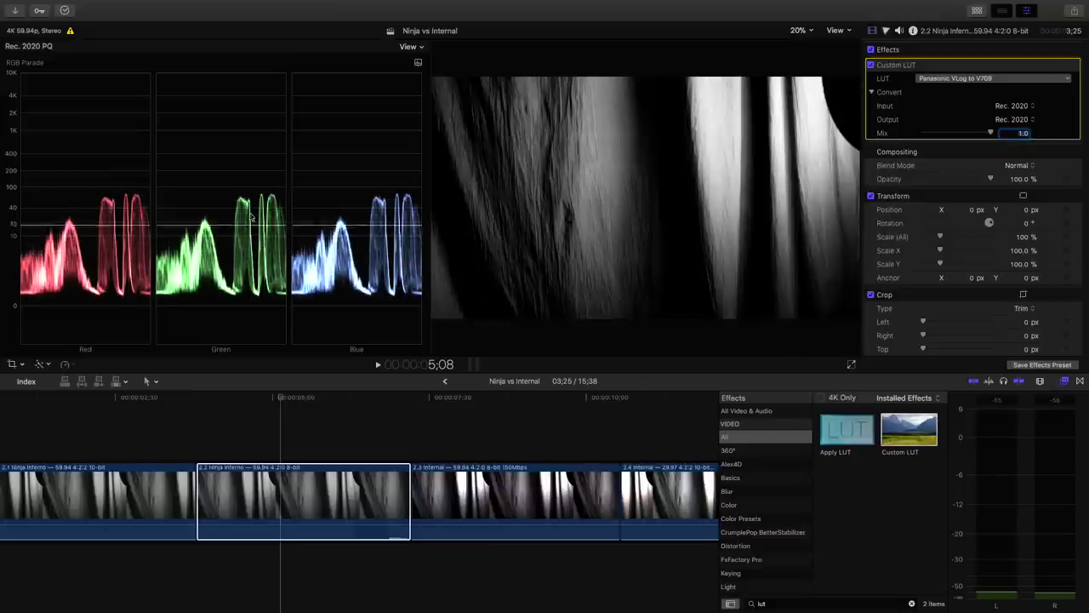
pyautogui.moveTo(198, 187); pyautogui.dragTo(231, 299)
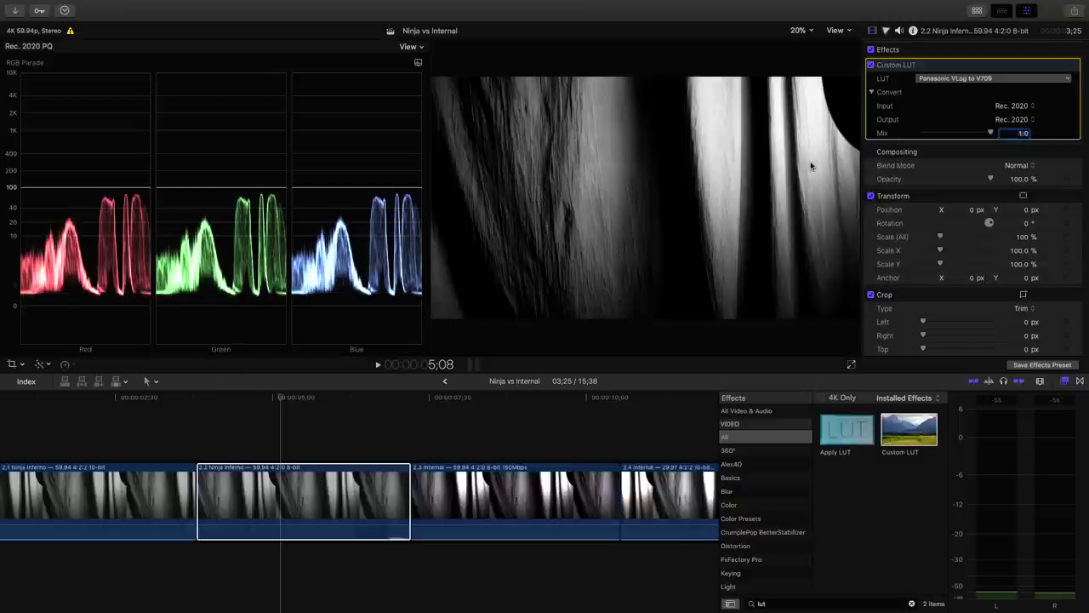
# Lower the shadows and raise the highlights of the 2.2 clip with a Color Wheels correction
pyautogui.click(886, 32)
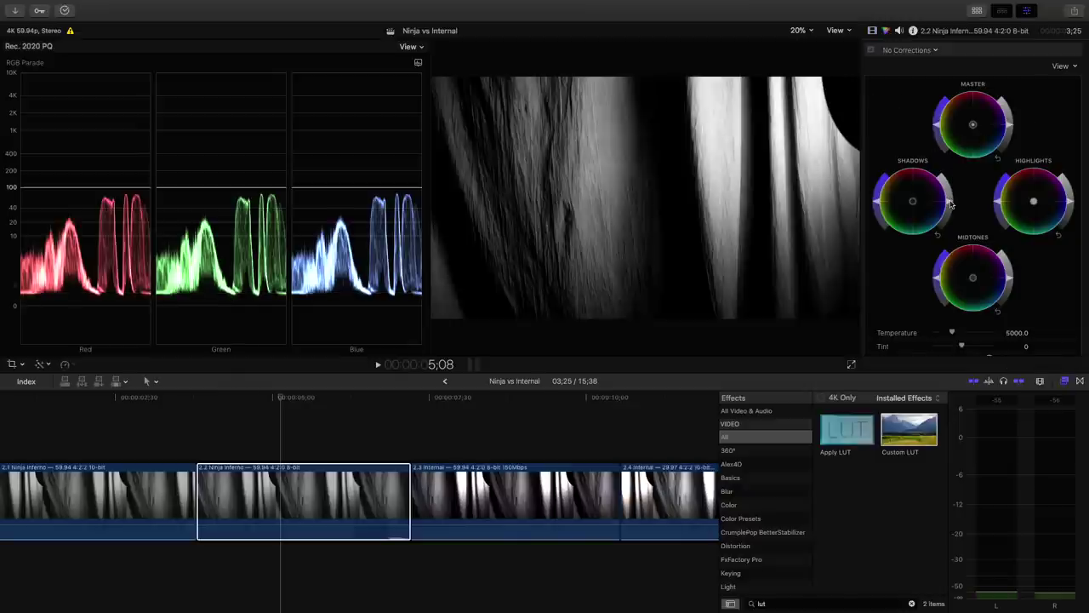
pyautogui.moveTo(952, 205); pyautogui.dragTo(951, 212)
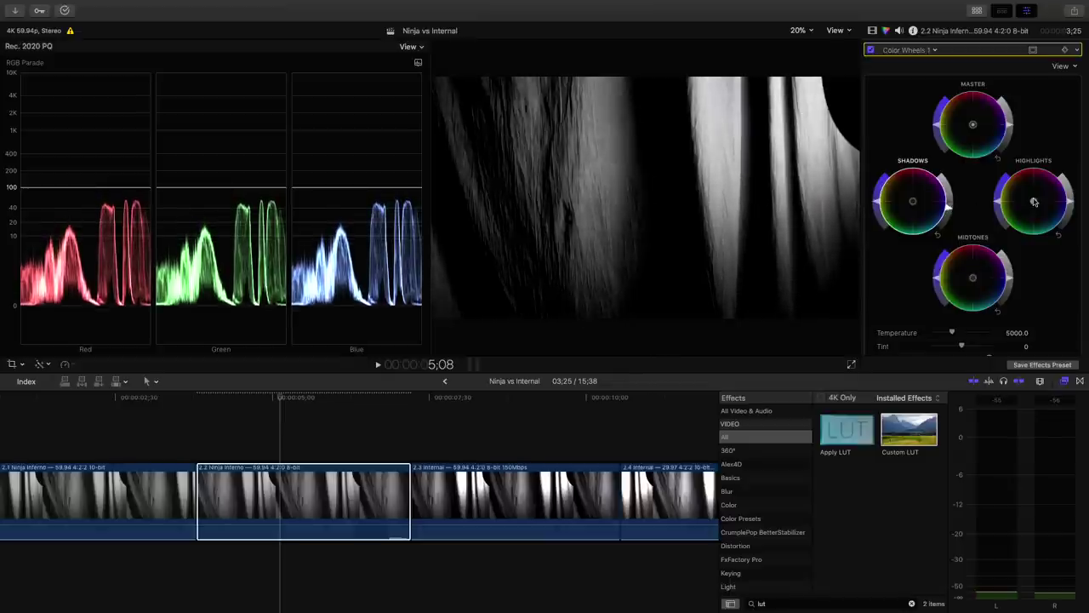
pyautogui.moveTo(1074, 202); pyautogui.dragTo(1013, 90)
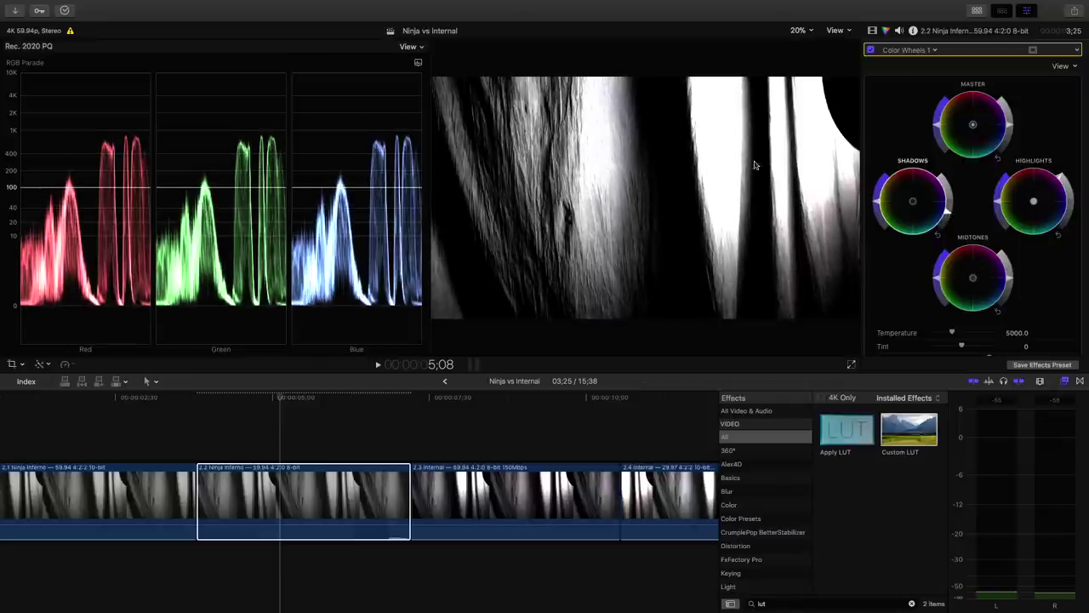
# Enable Show HDR as raw values in the playback preferences and close them
pyautogui.press('super+comma')
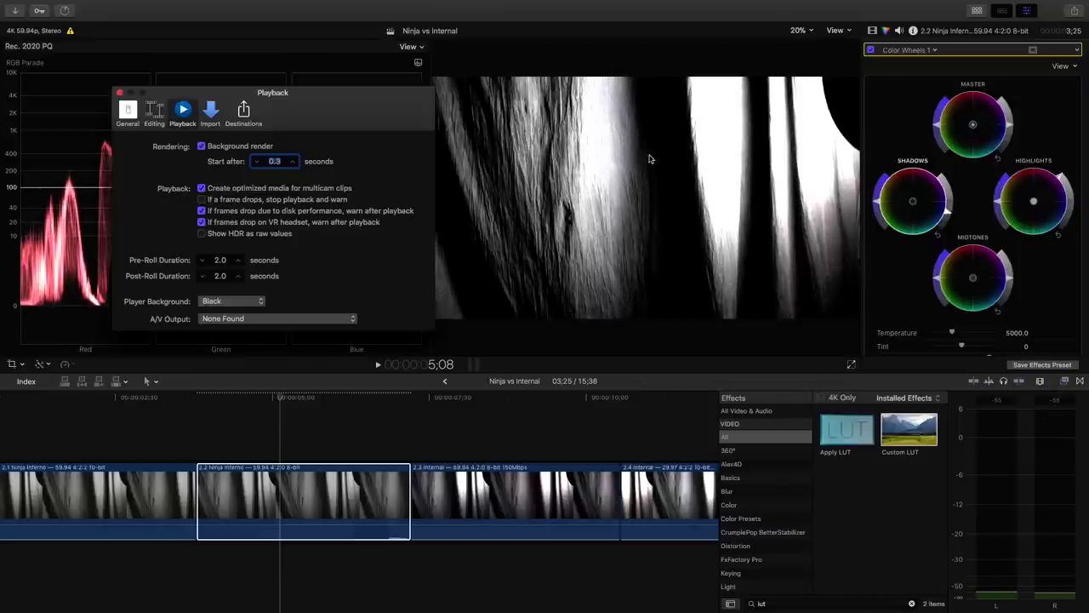
pyautogui.click(228, 234)
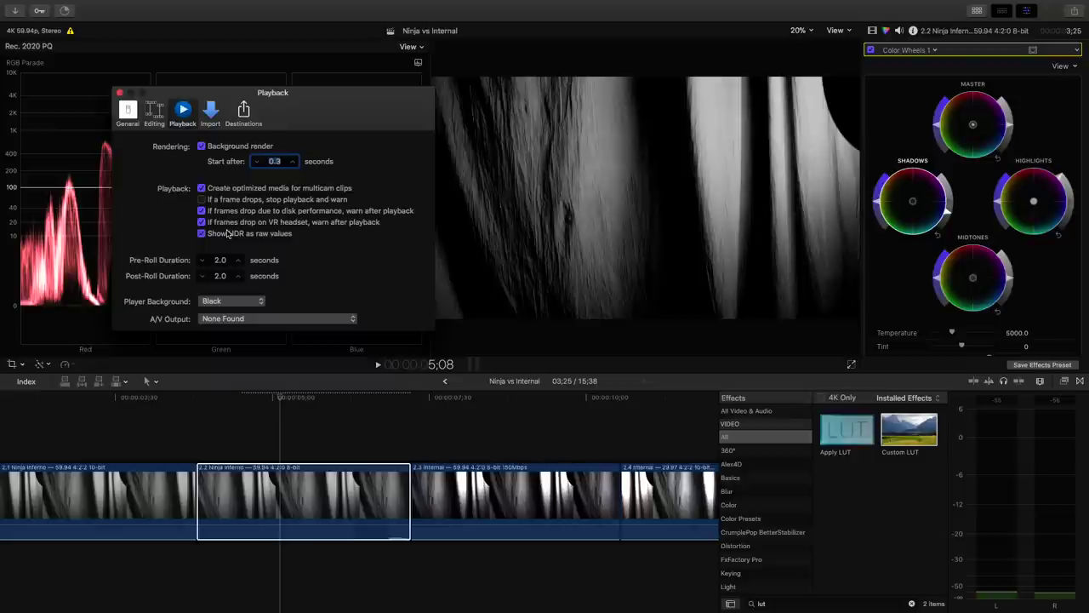
pyautogui.click(119, 93)
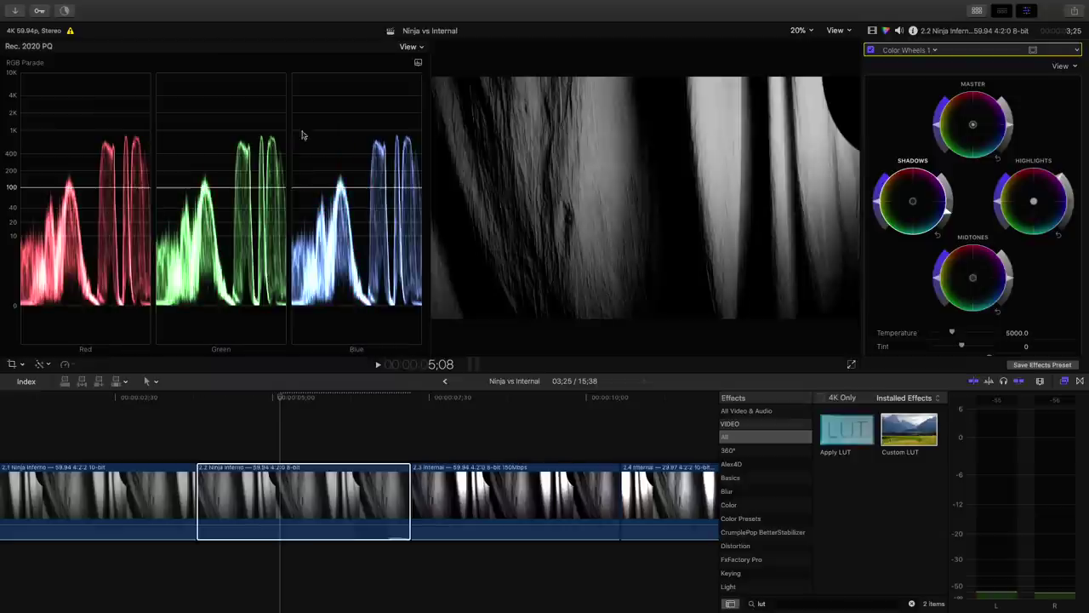